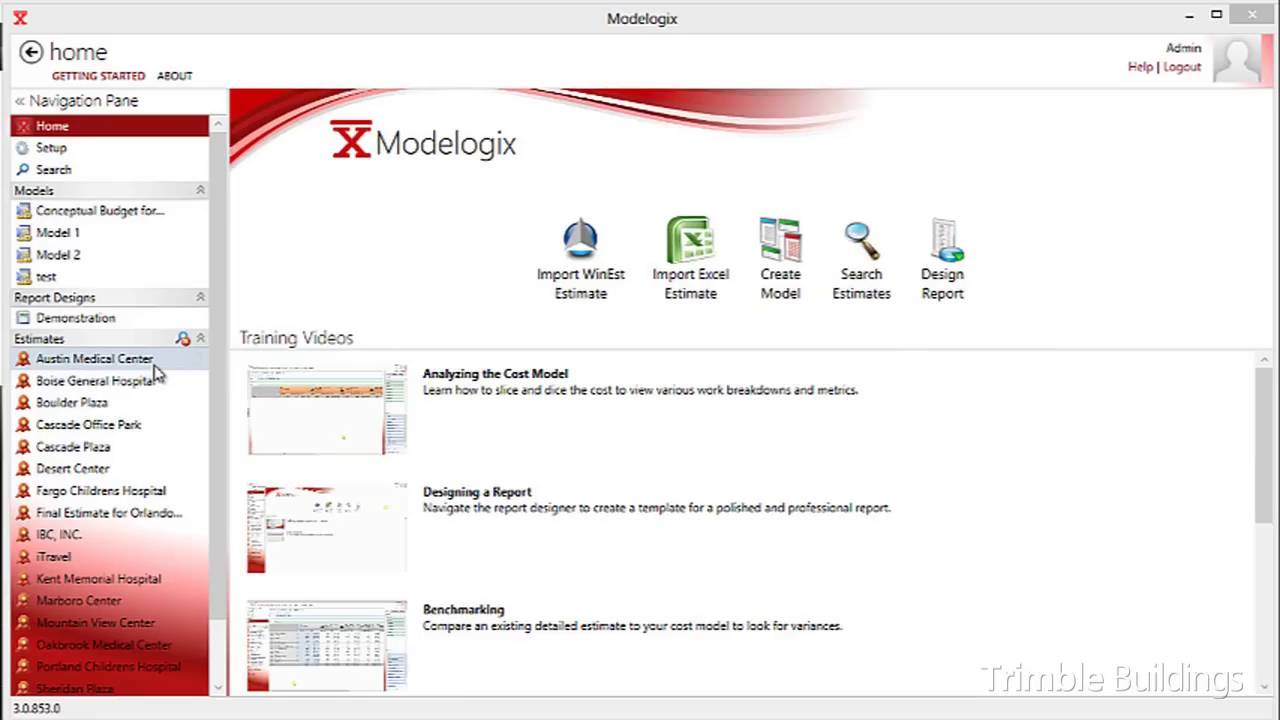
Start and abandon a WinEst import, try the Excel import, then search the stored estimates
mouse_move(158, 374)
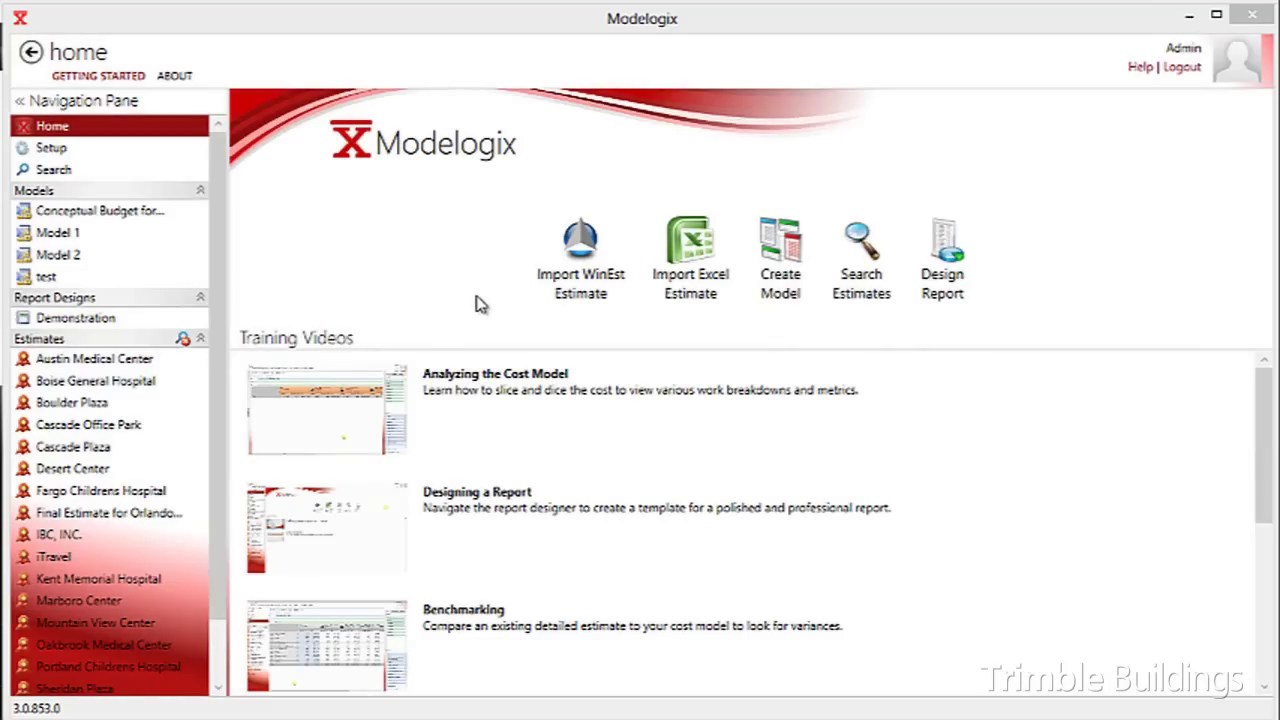
click(590, 262)
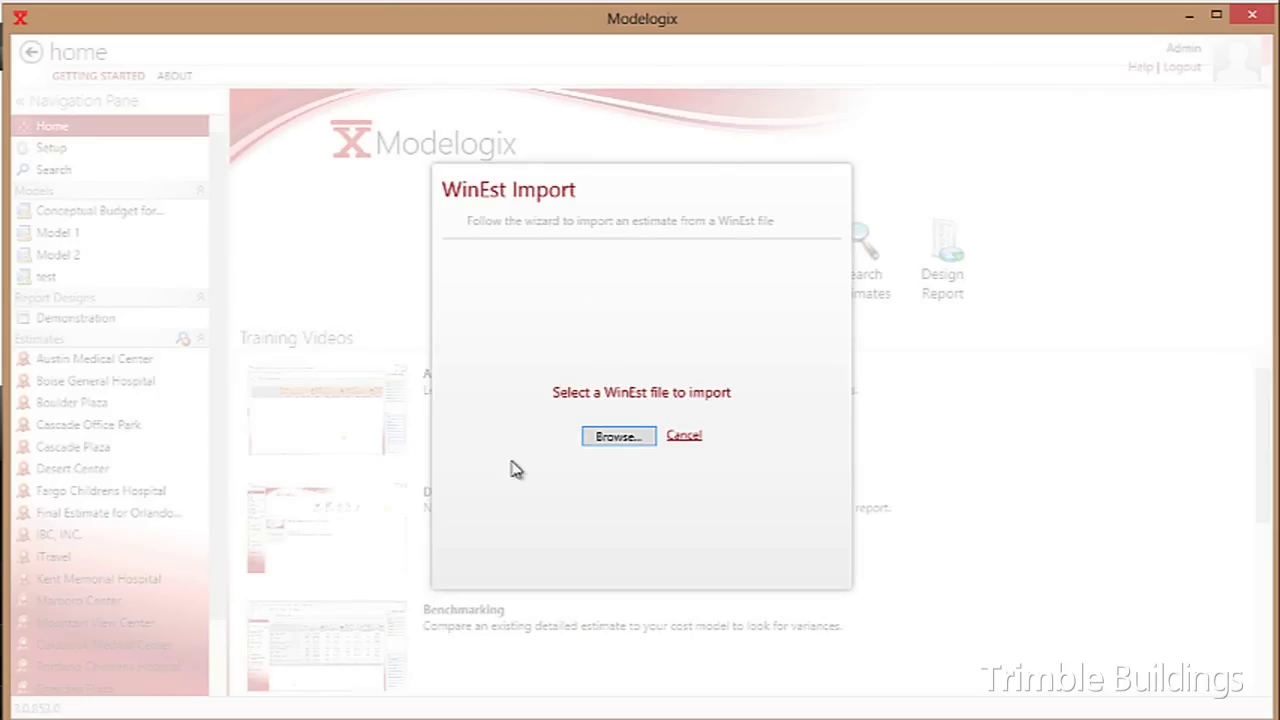
click(686, 437)
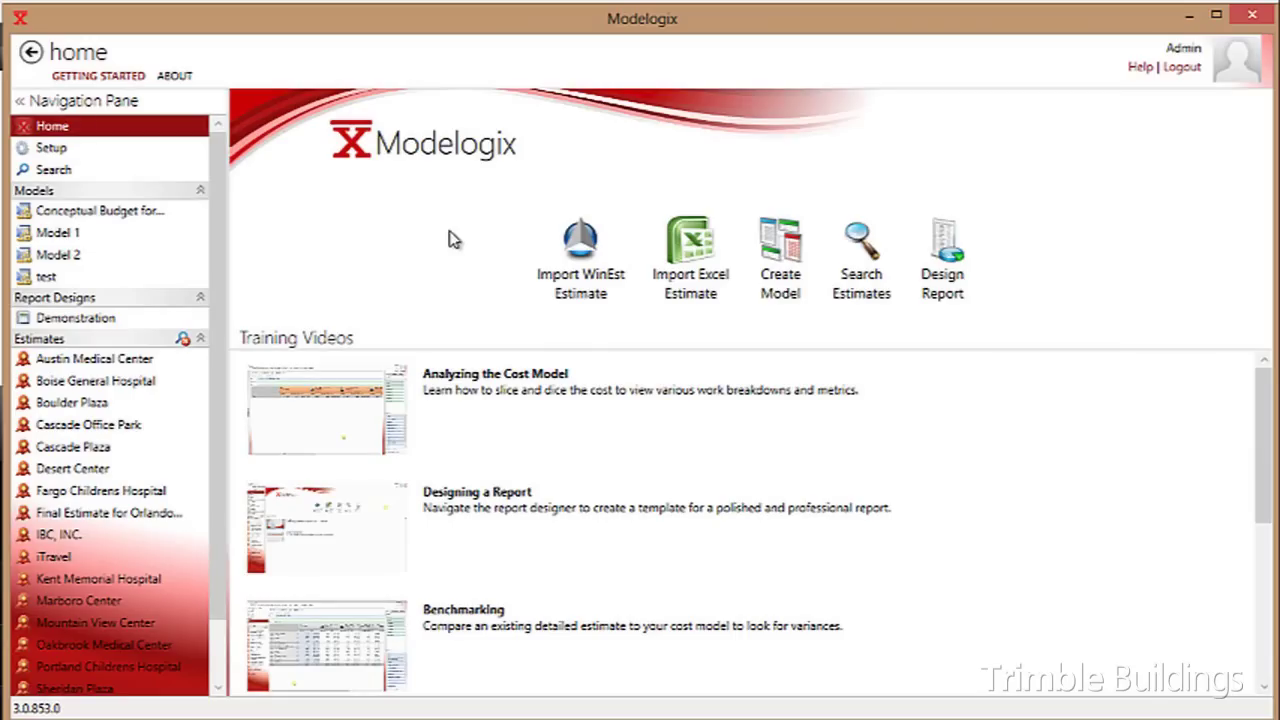
click(688, 259)
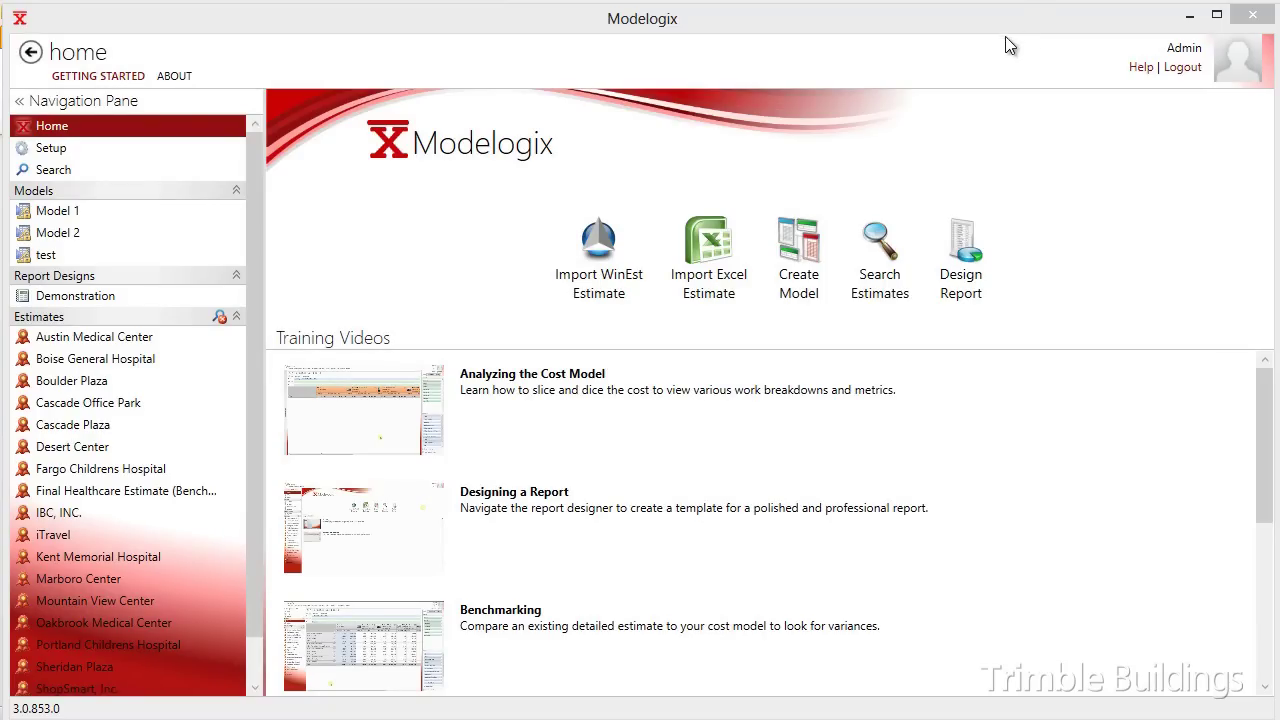
click(878, 272)
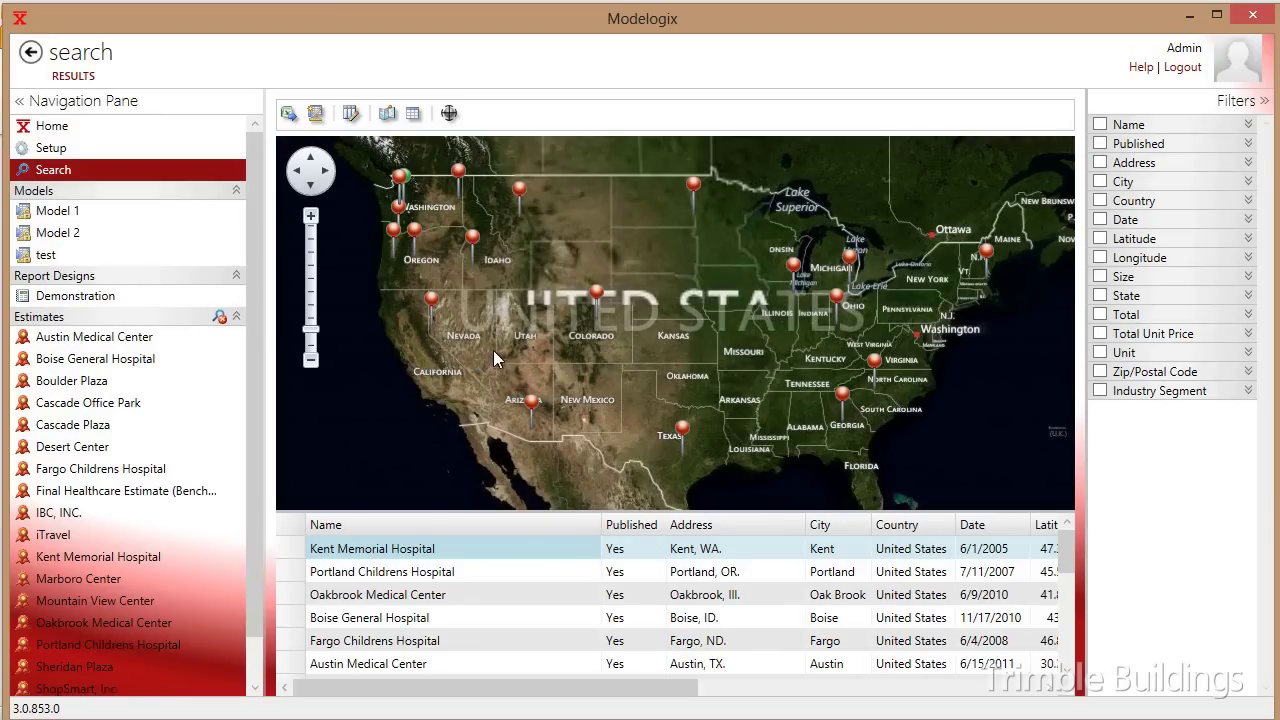
Filter estimates to Healthcare only, interior area above about 135,397 sq ft, and slightly more floors
click(1101, 392)
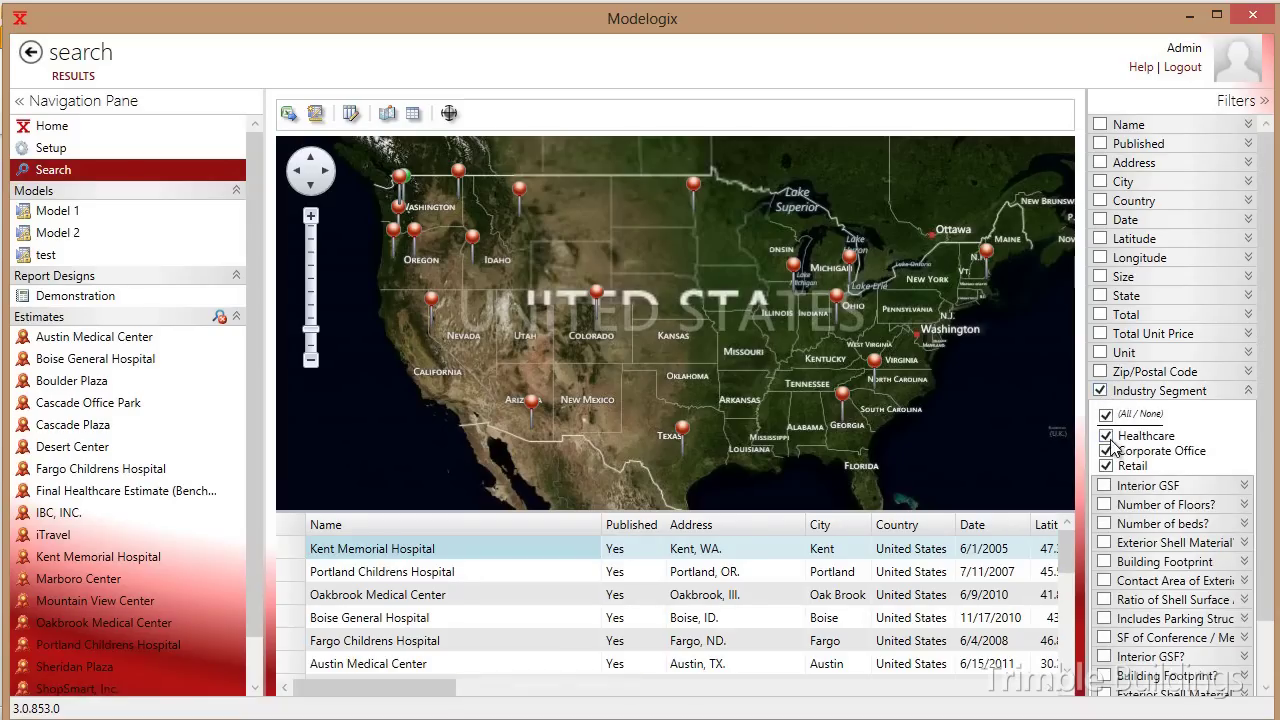
click(1105, 416)
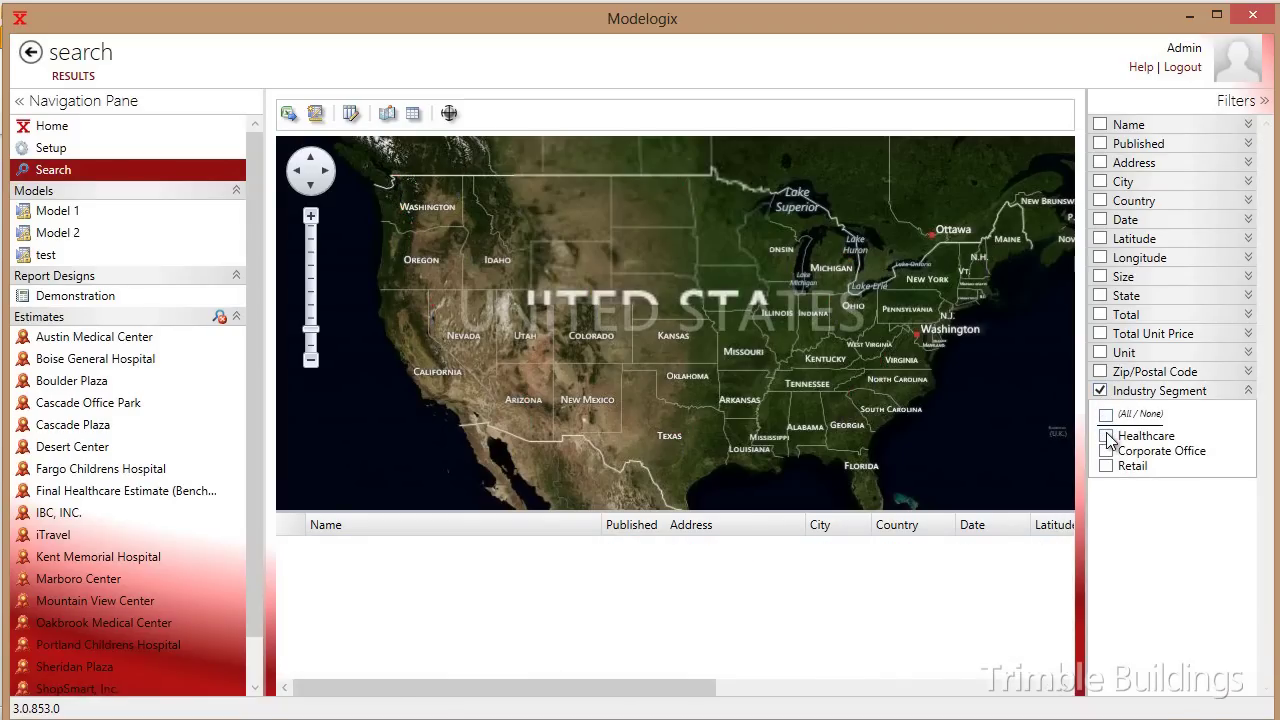
click(1106, 436)
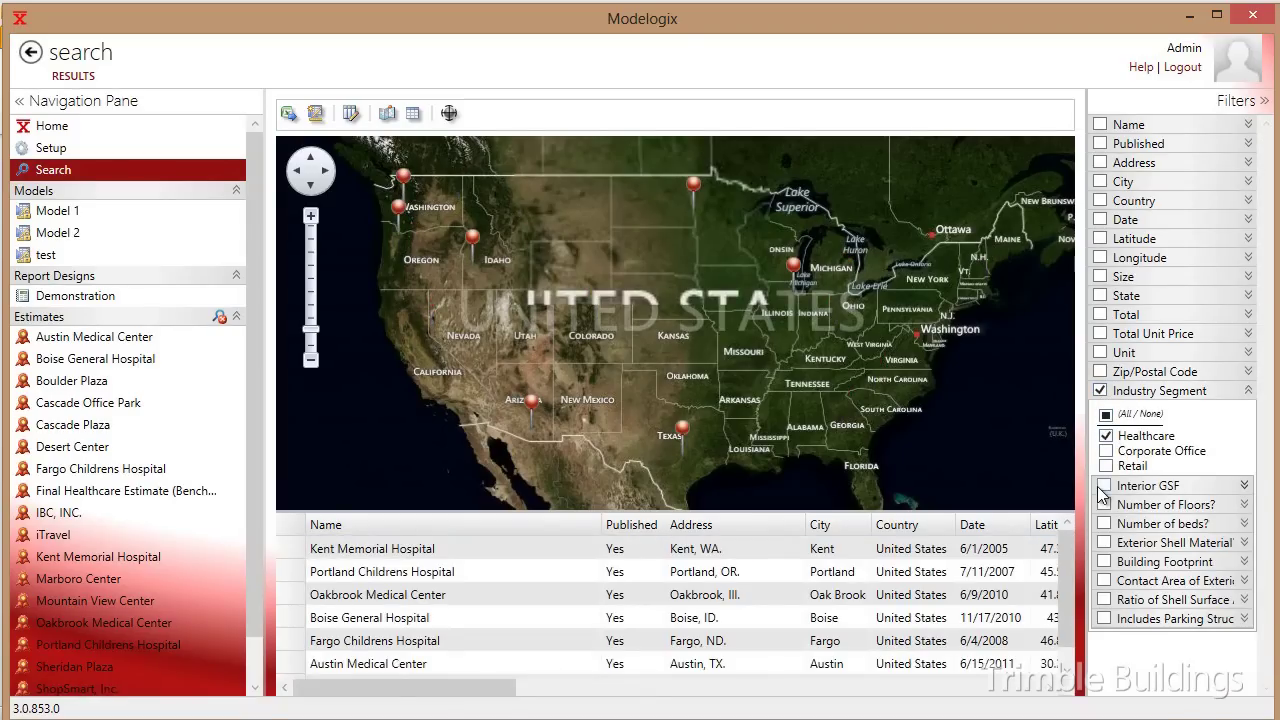
click(1104, 485)
drag(1104, 521, 1145, 530)
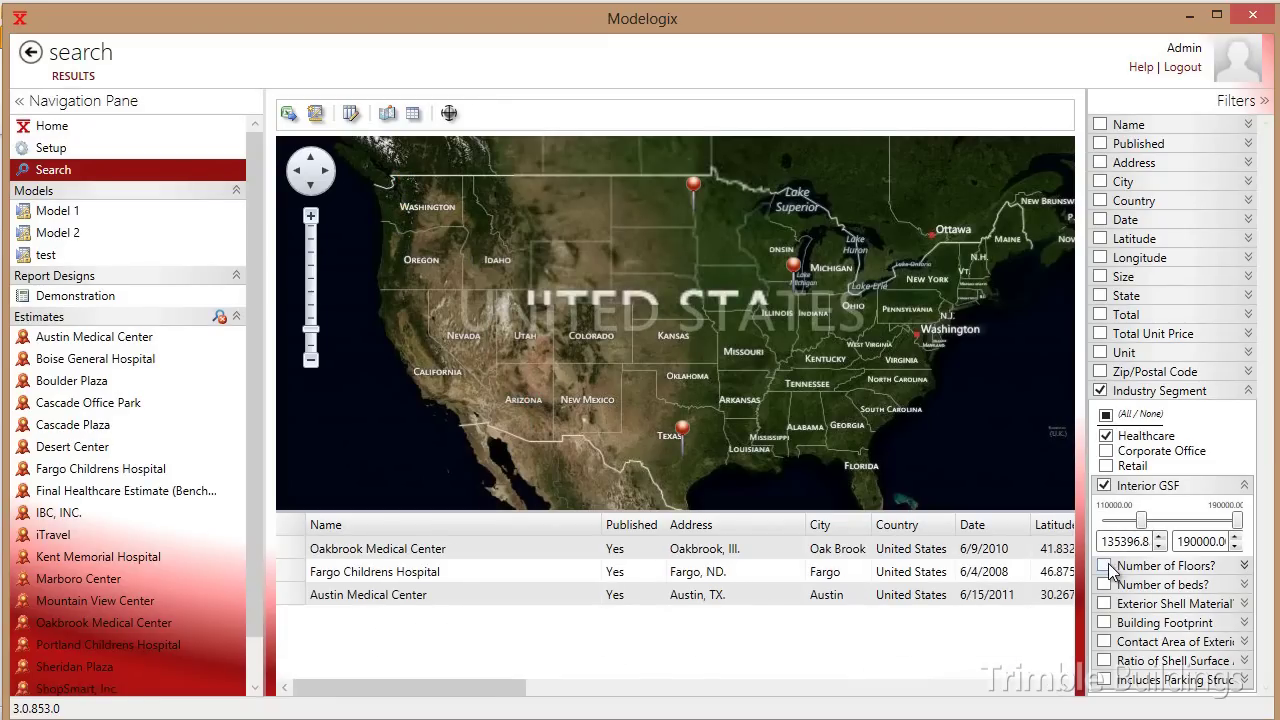
click(1106, 566)
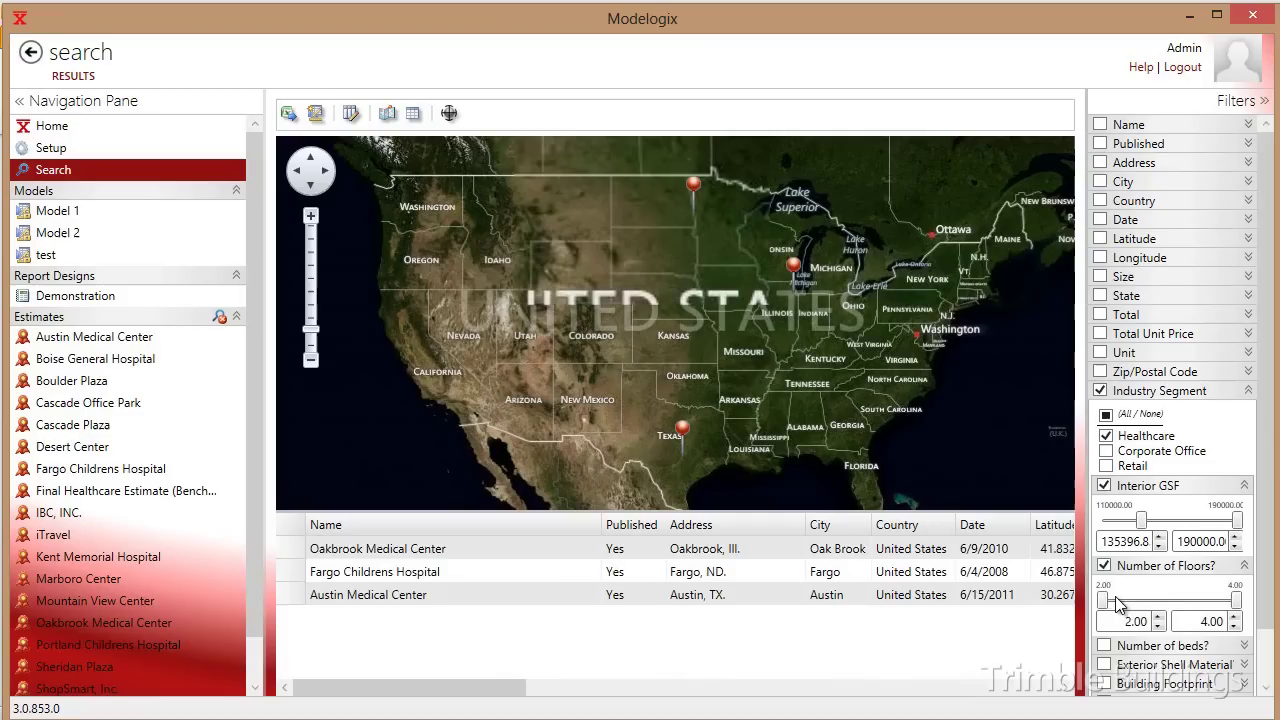
click(1118, 601)
scroll(1272, 665, down, 2)
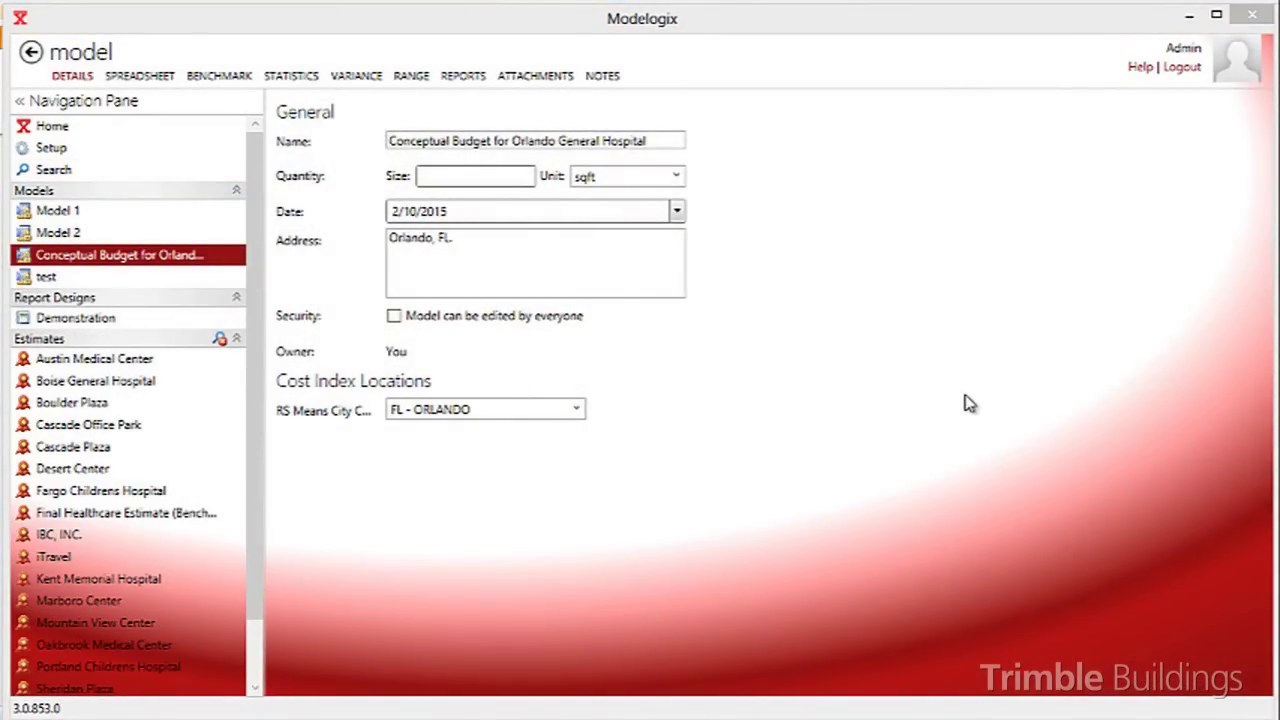
Enter 120000 sqft as the Orlando model's building size and bring up its cost spreadsheet
click(479, 177)
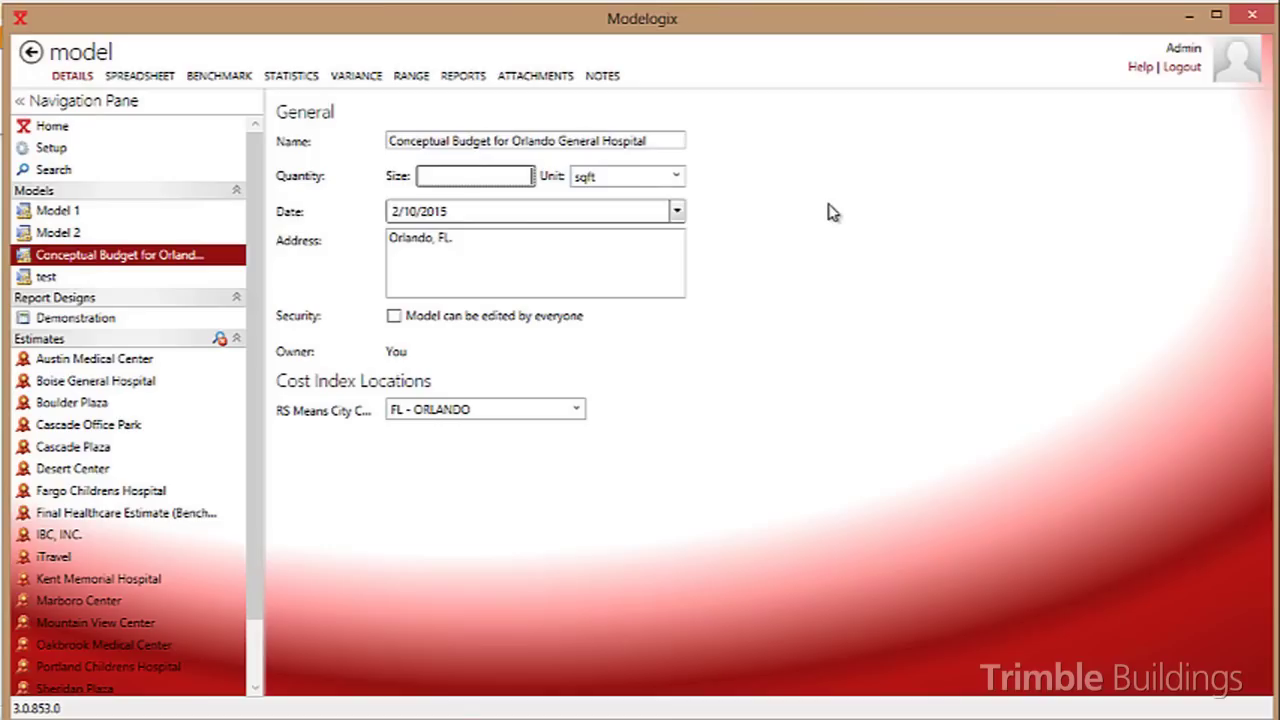
text(120000)
click(140, 78)
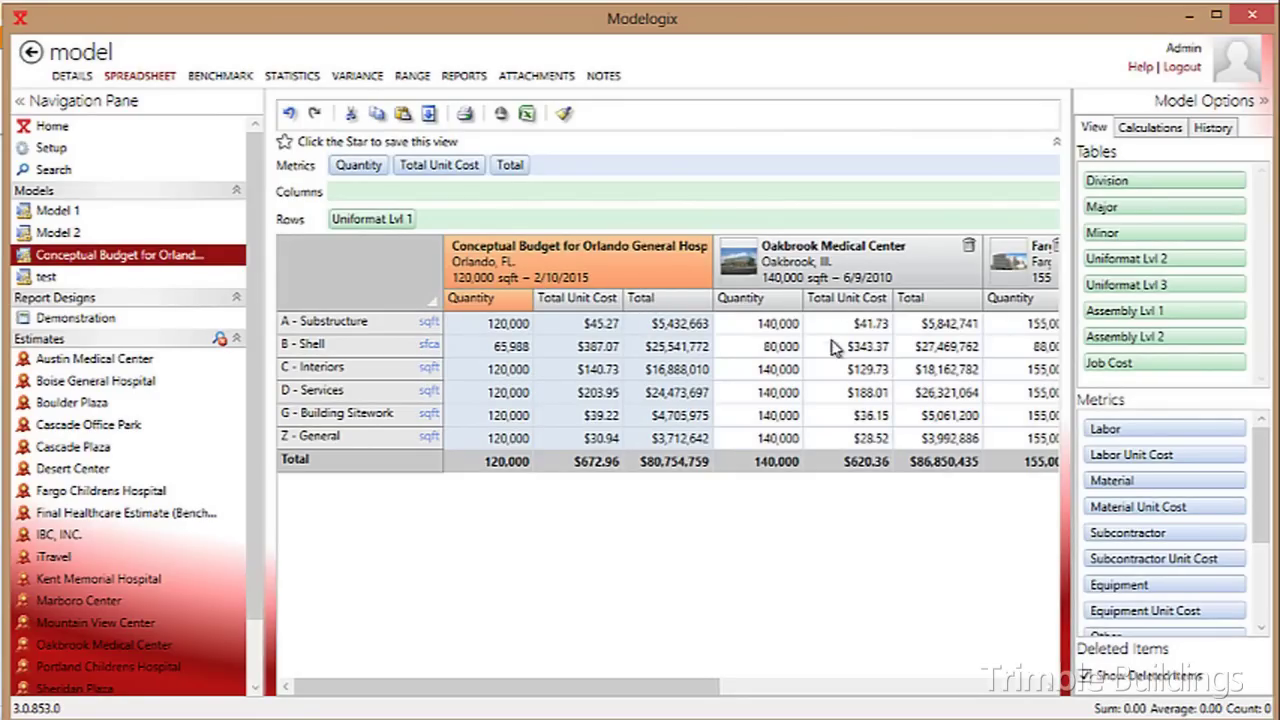
Select the Orlando budget's six unit costs from Substructure down to read their 847.18 sum
drag(696, 686, 600, 663)
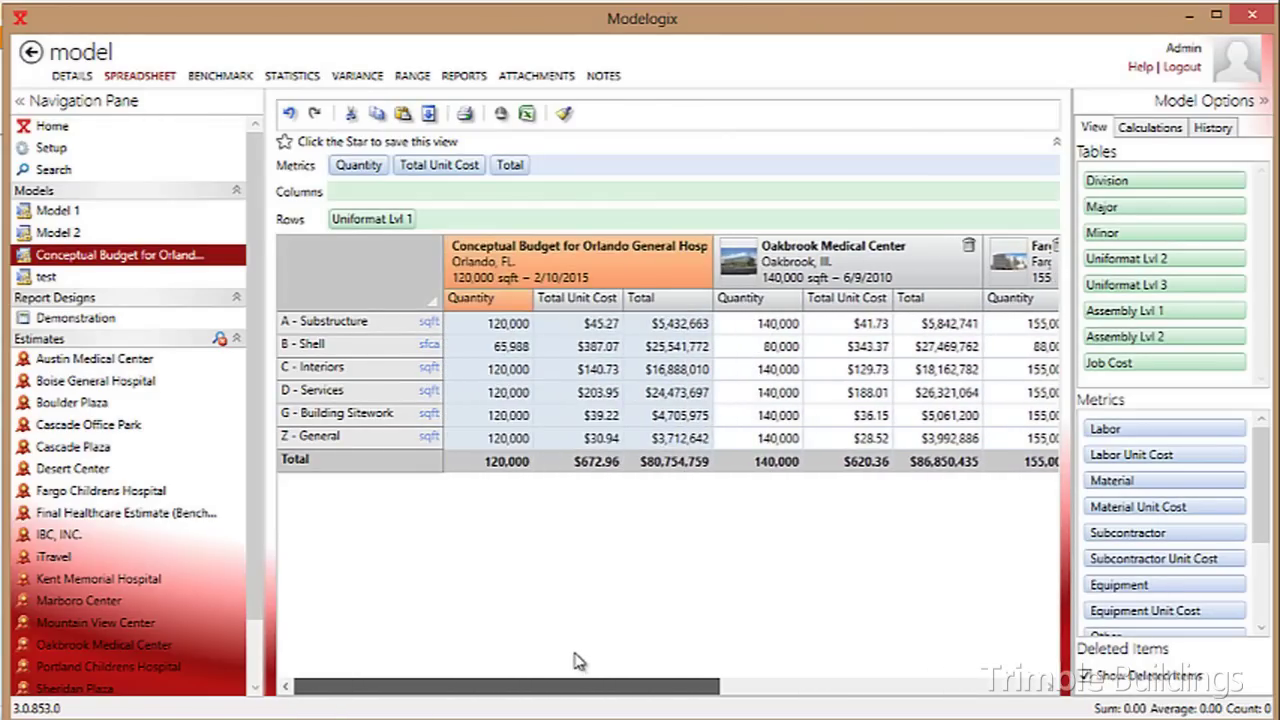
click(606, 328)
drag(604, 343, 596, 450)
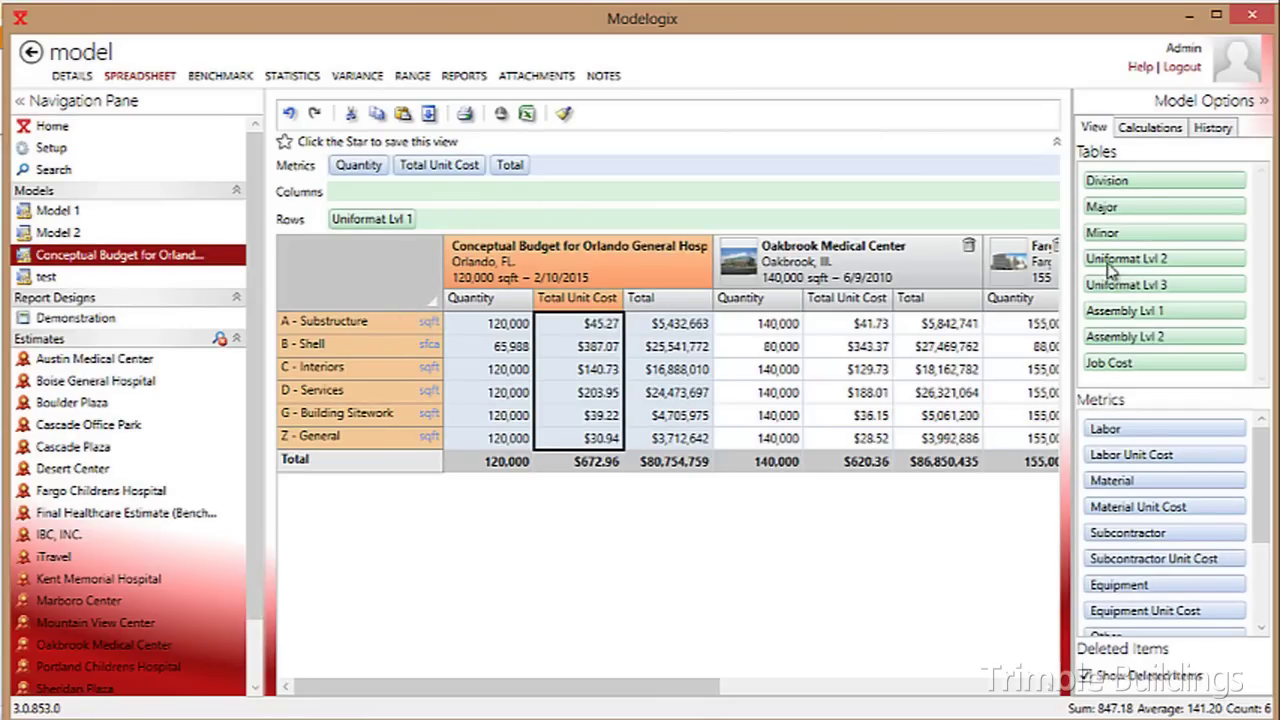
Add Uniformat Lvl 2 and Lvl 3 to the spreadsheet rows, showing items like A1010 at $21.44
drag(1110, 262, 486, 224)
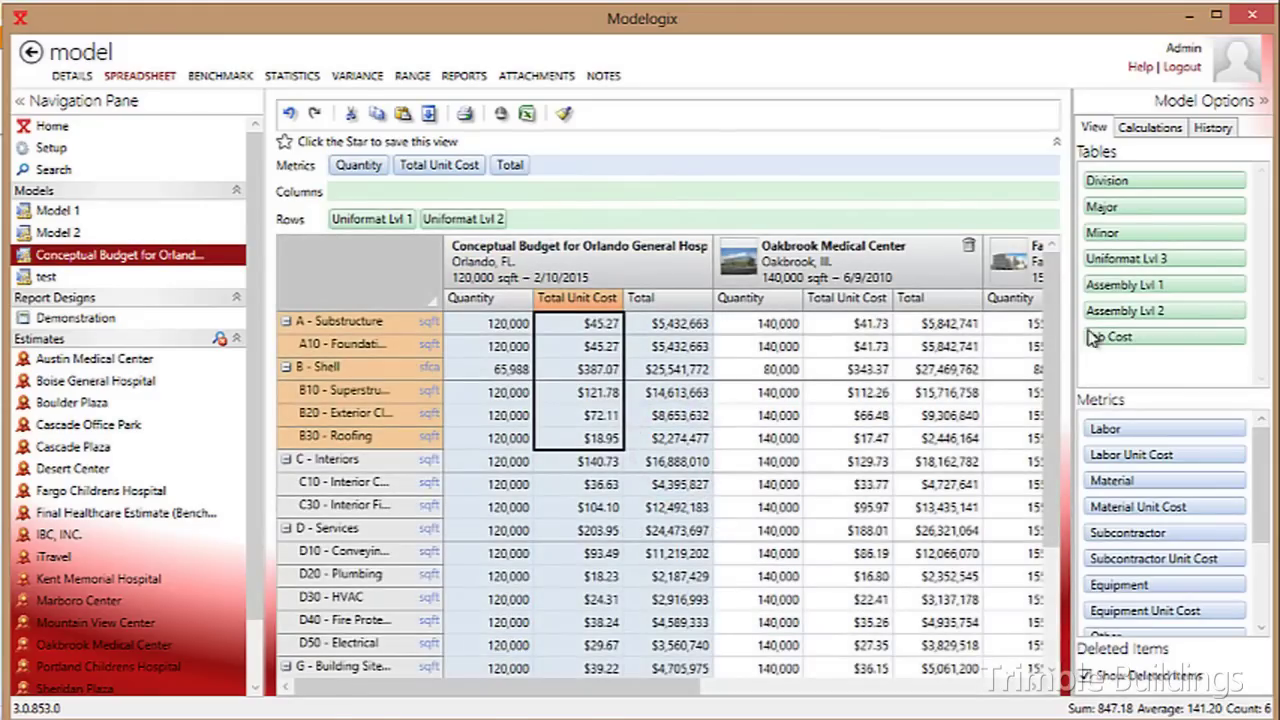
drag(1140, 260, 612, 230)
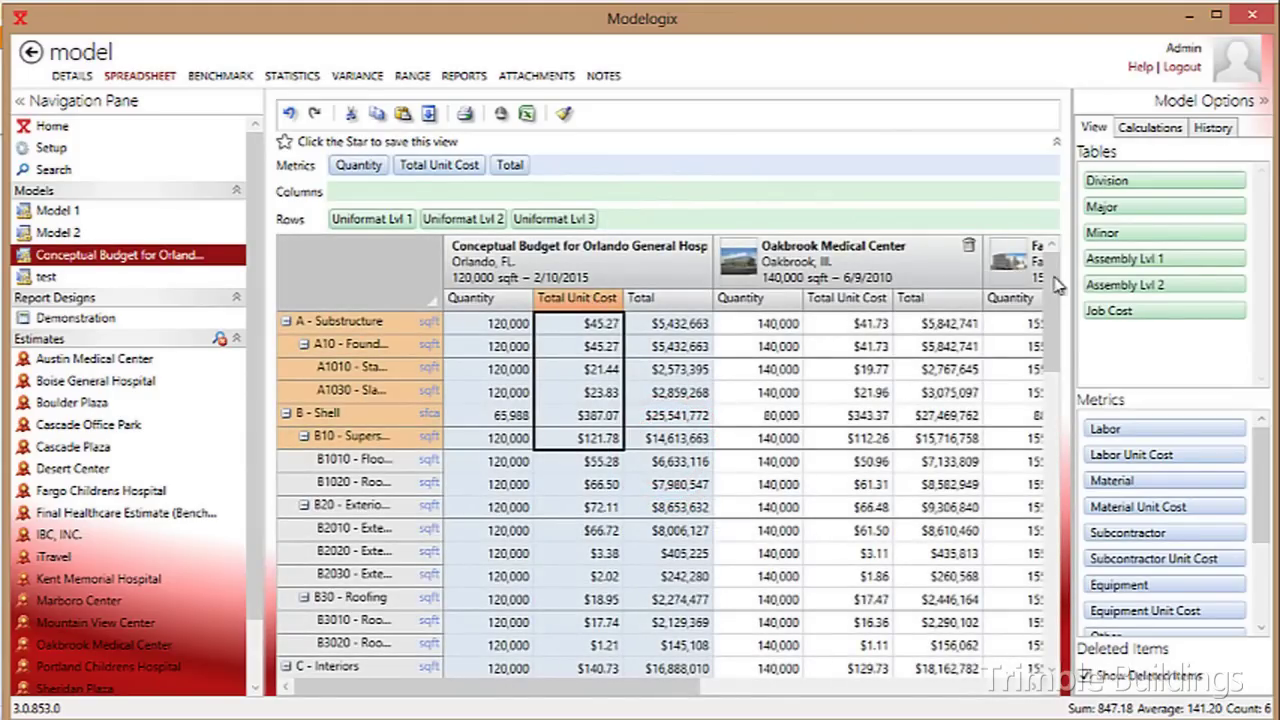
drag(1050, 300, 1044, 590)
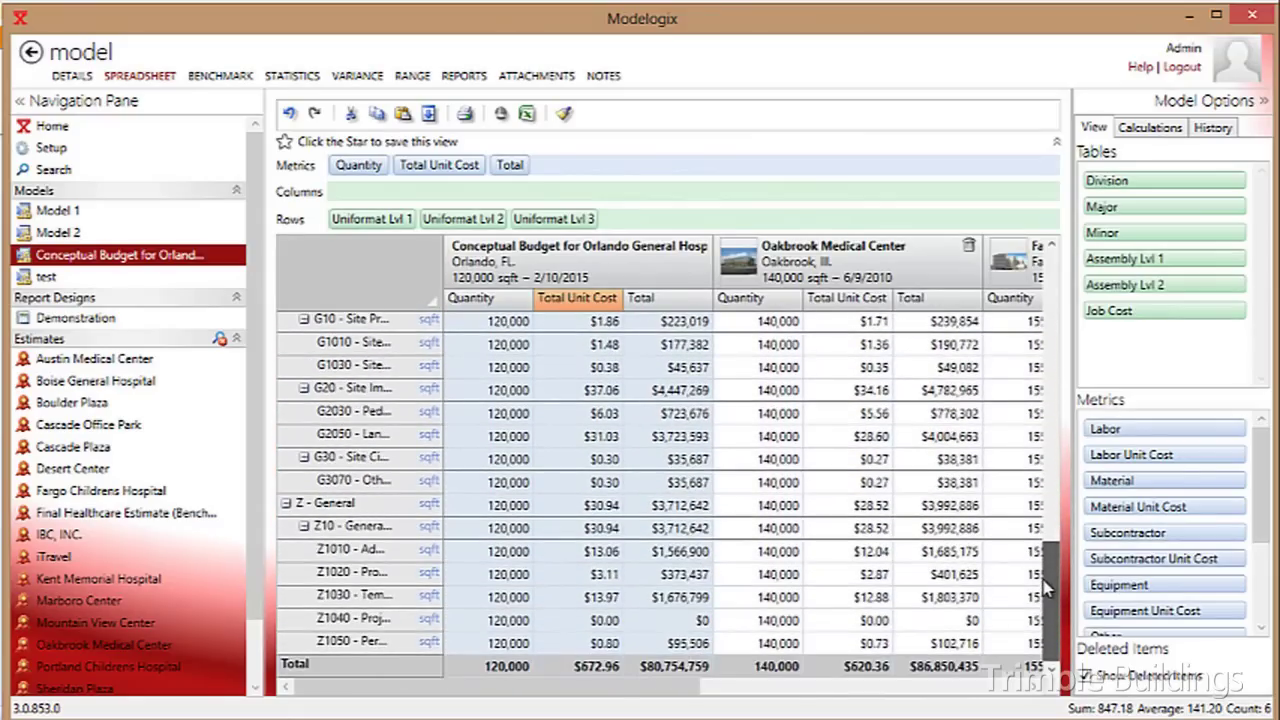
scroll(650, 450, up, 15)
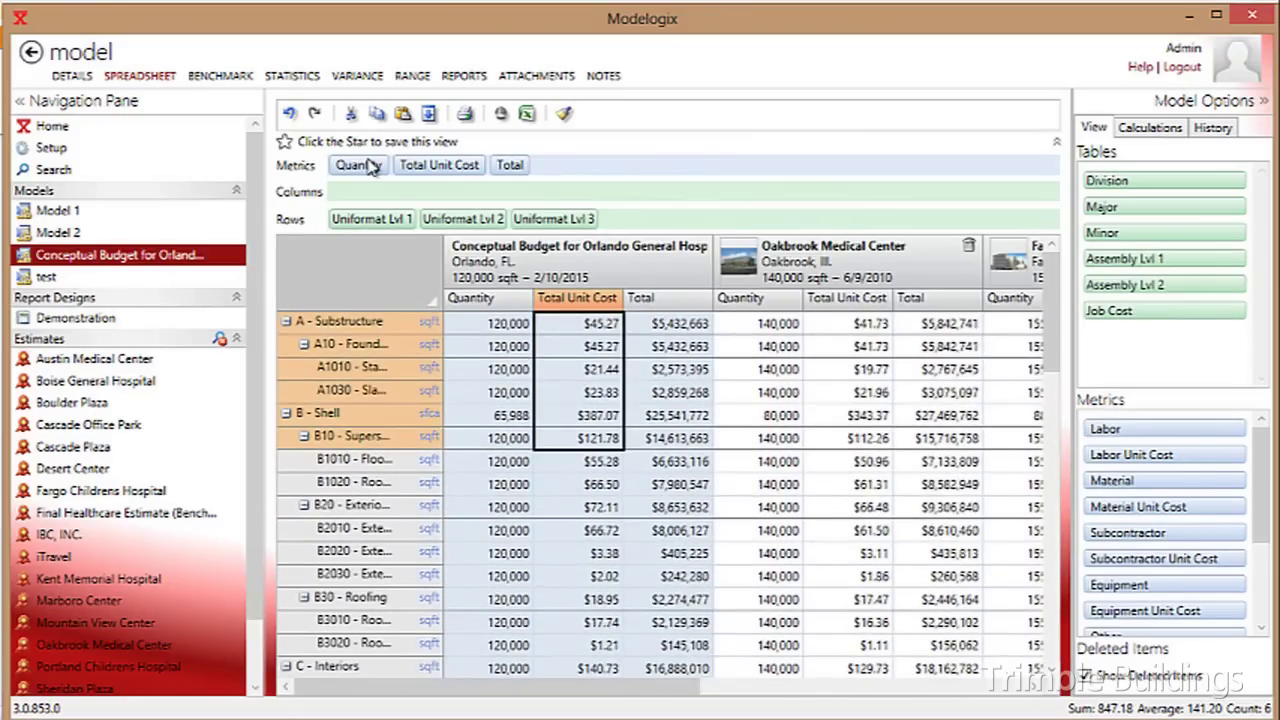
Replace the Uniformat Lvl 1–3 row groupings with Division, Major and Minor
drag(558, 222, 808, 152)
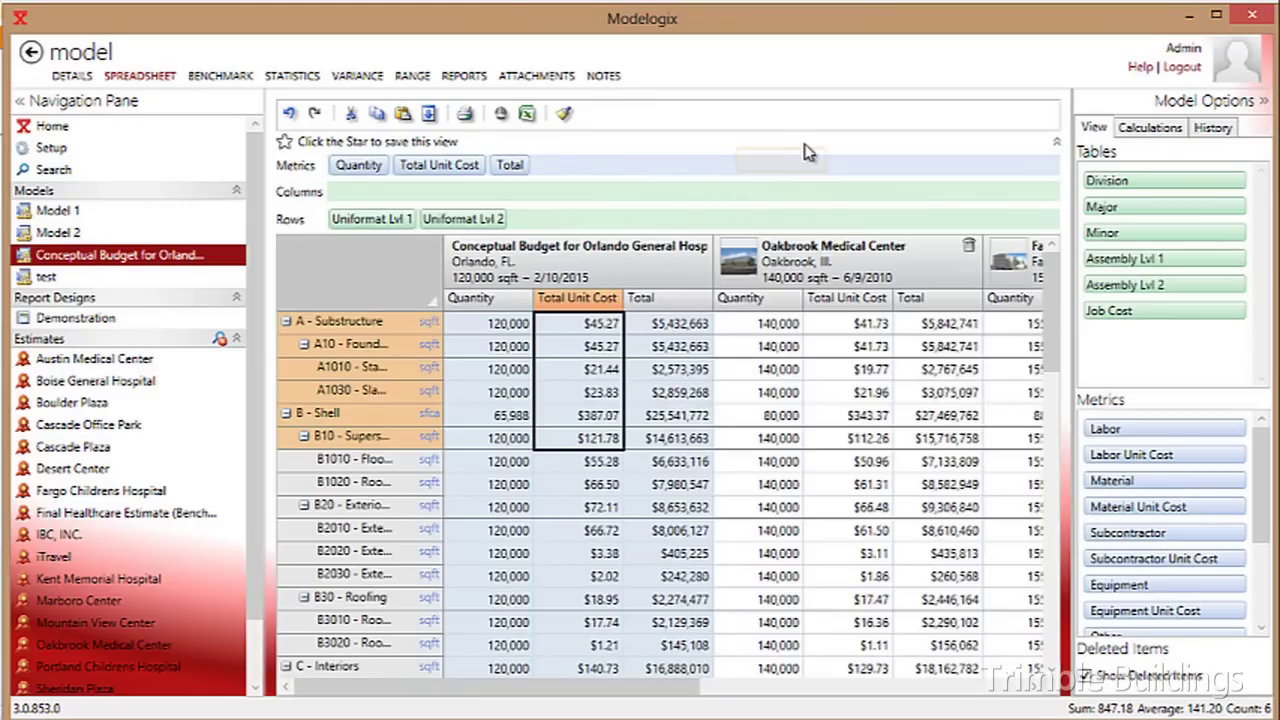
drag(476, 220, 740, 138)
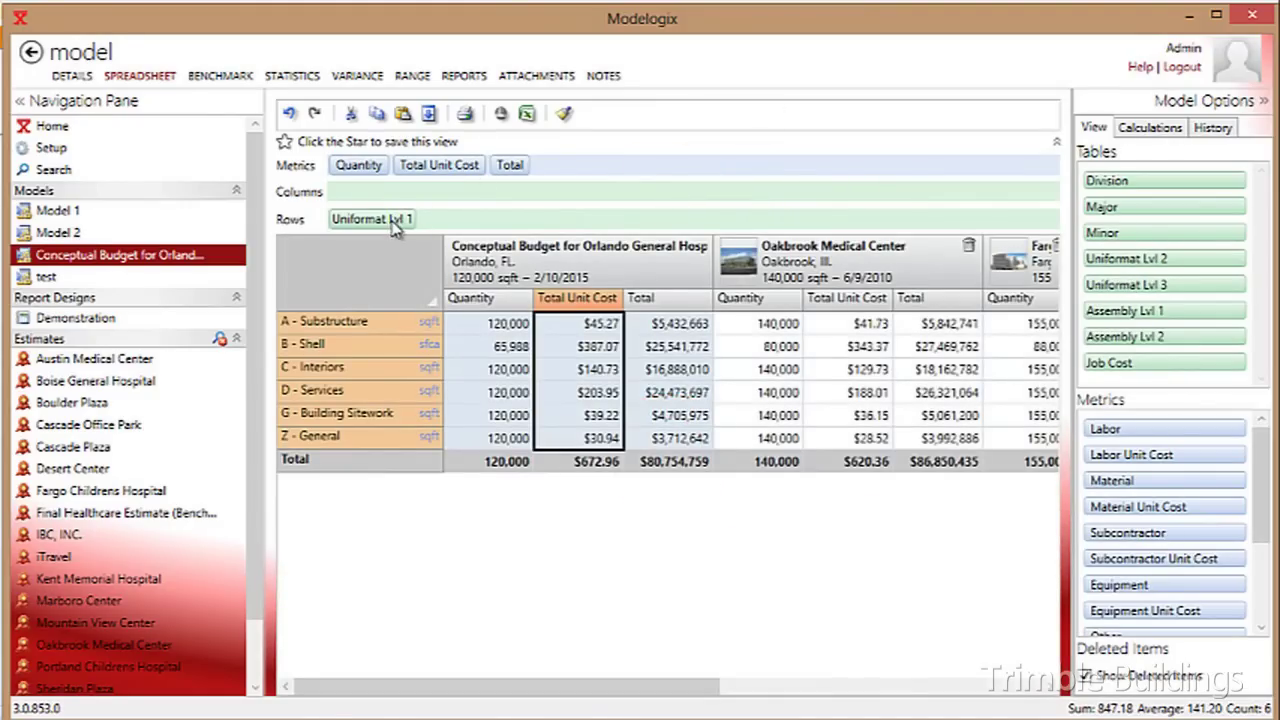
drag(396, 228, 820, 143)
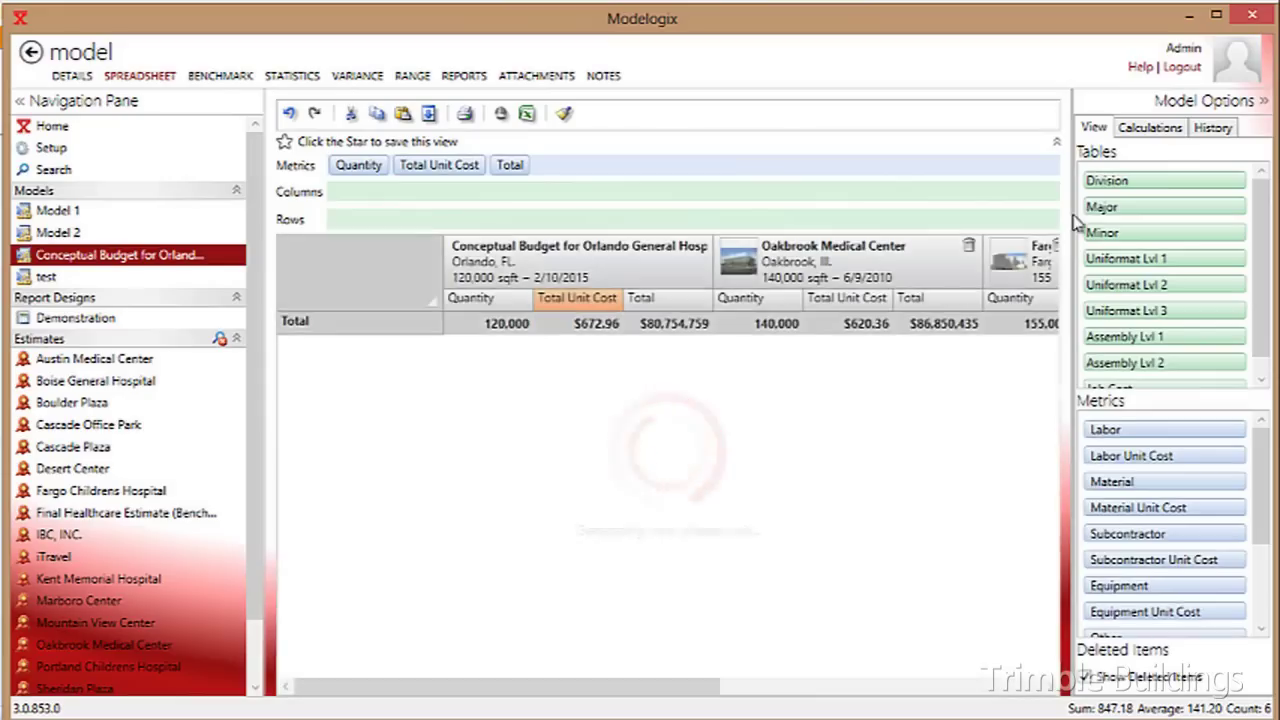
drag(1104, 181, 414, 226)
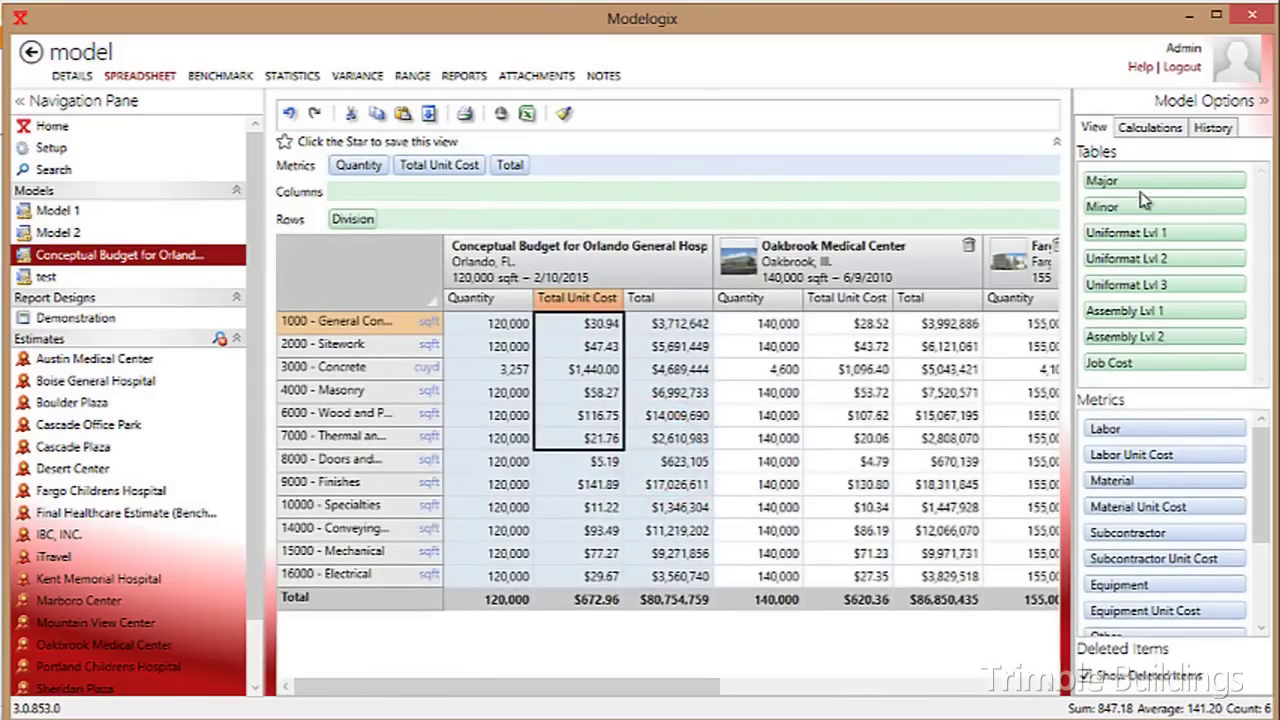
drag(1145, 183, 537, 224)
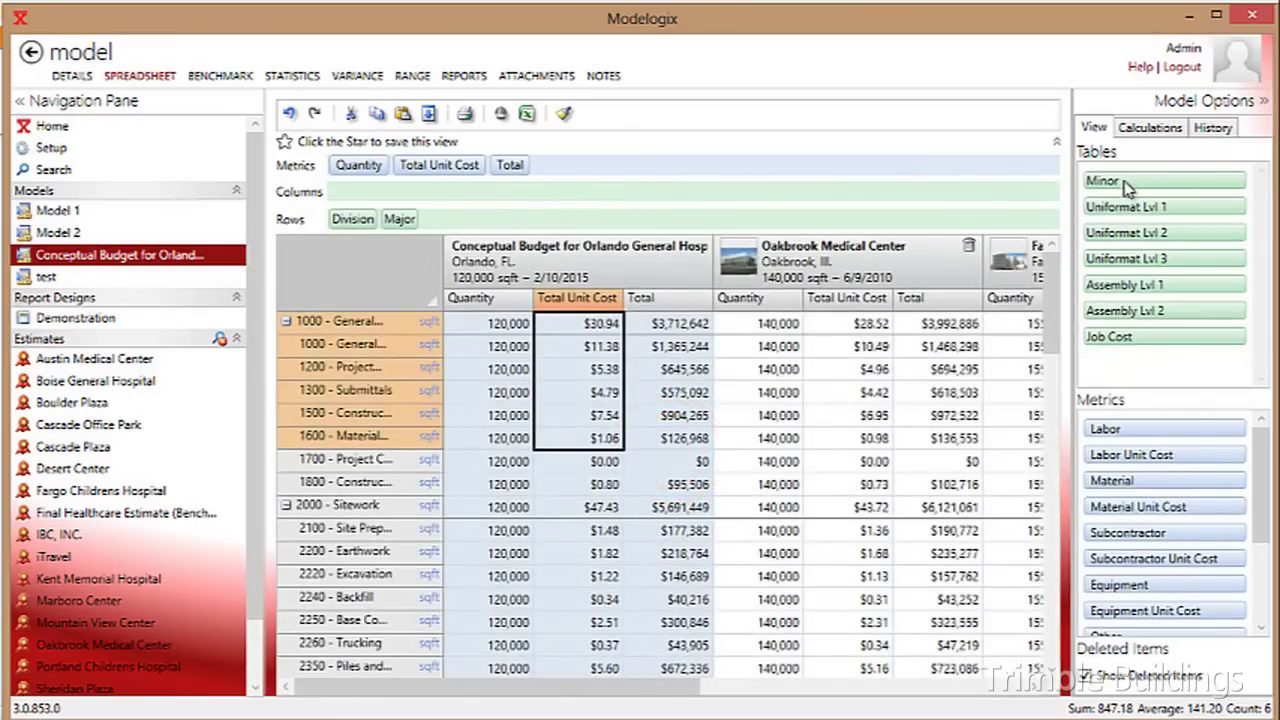
drag(1127, 188, 555, 226)
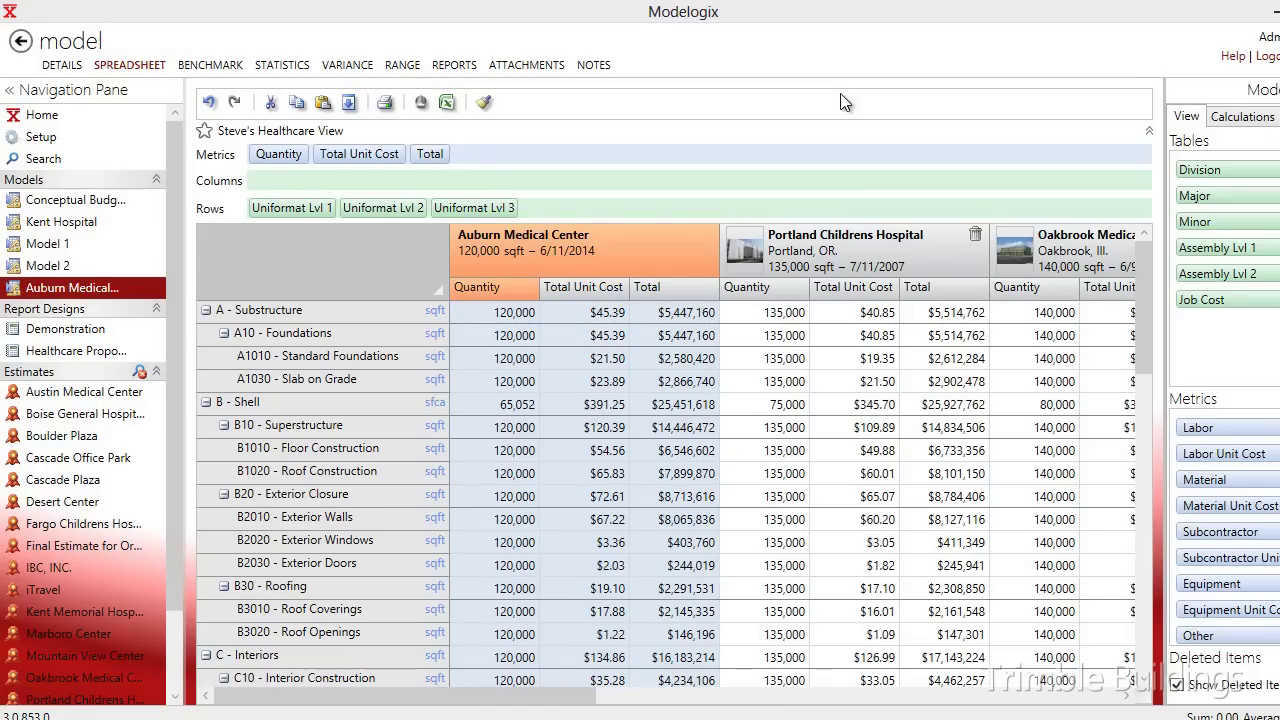
Display Total Unit Cost mean, median, range, variance and standard deviation by Uniformat Lvl 2
click(285, 65)
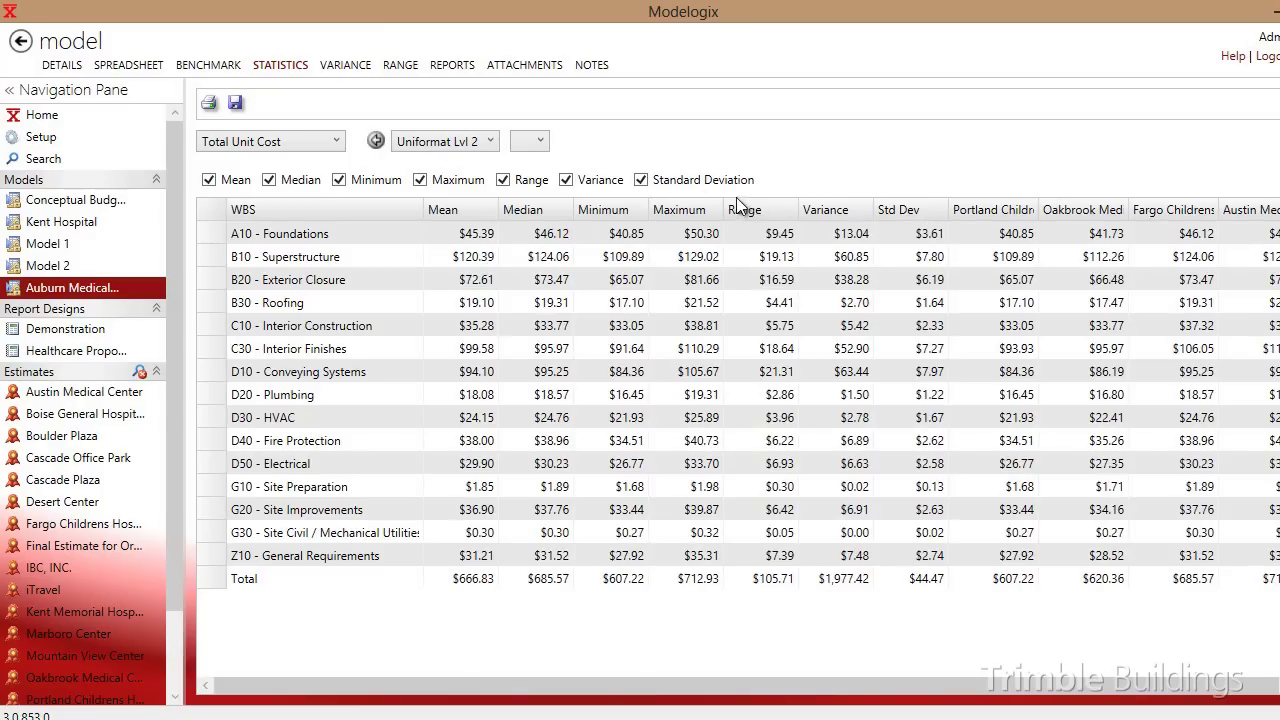
Show the unit-cost variance bar chart, then the range chart
click(349, 66)
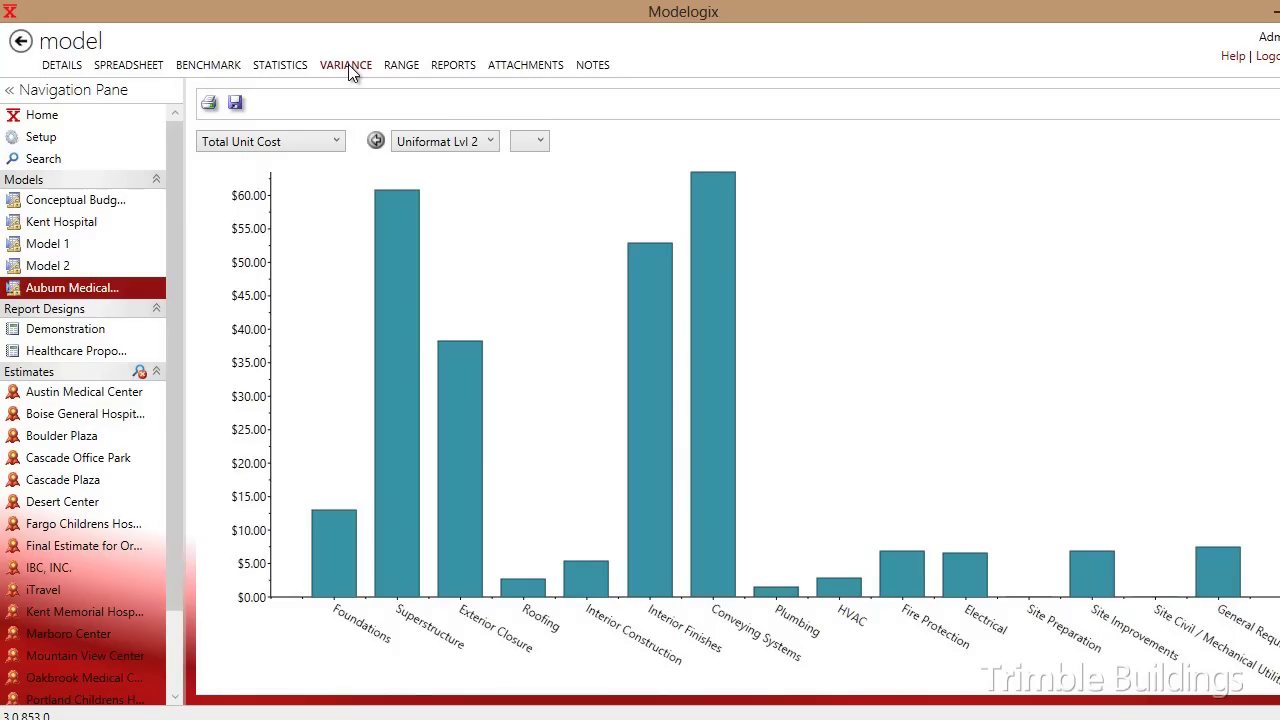
click(400, 65)
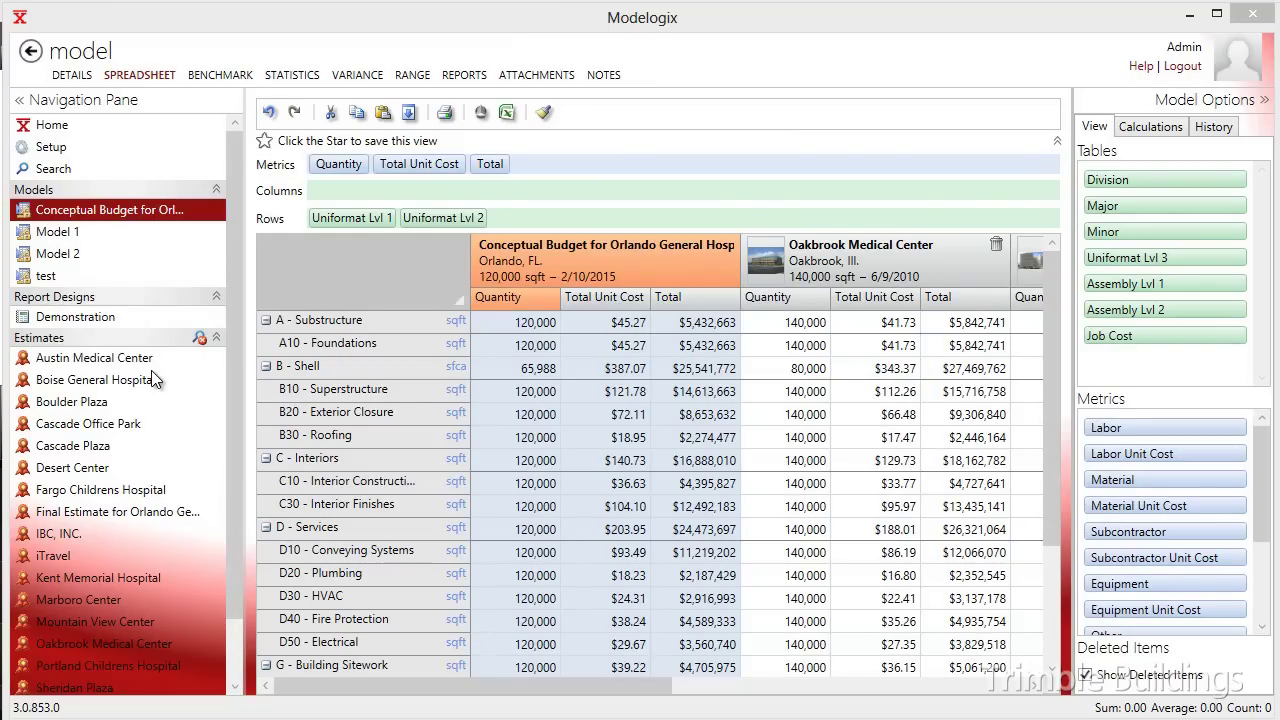
Open Austin Medical Center from the Navigation Pane's Estimates list
mouse_move(150, 378)
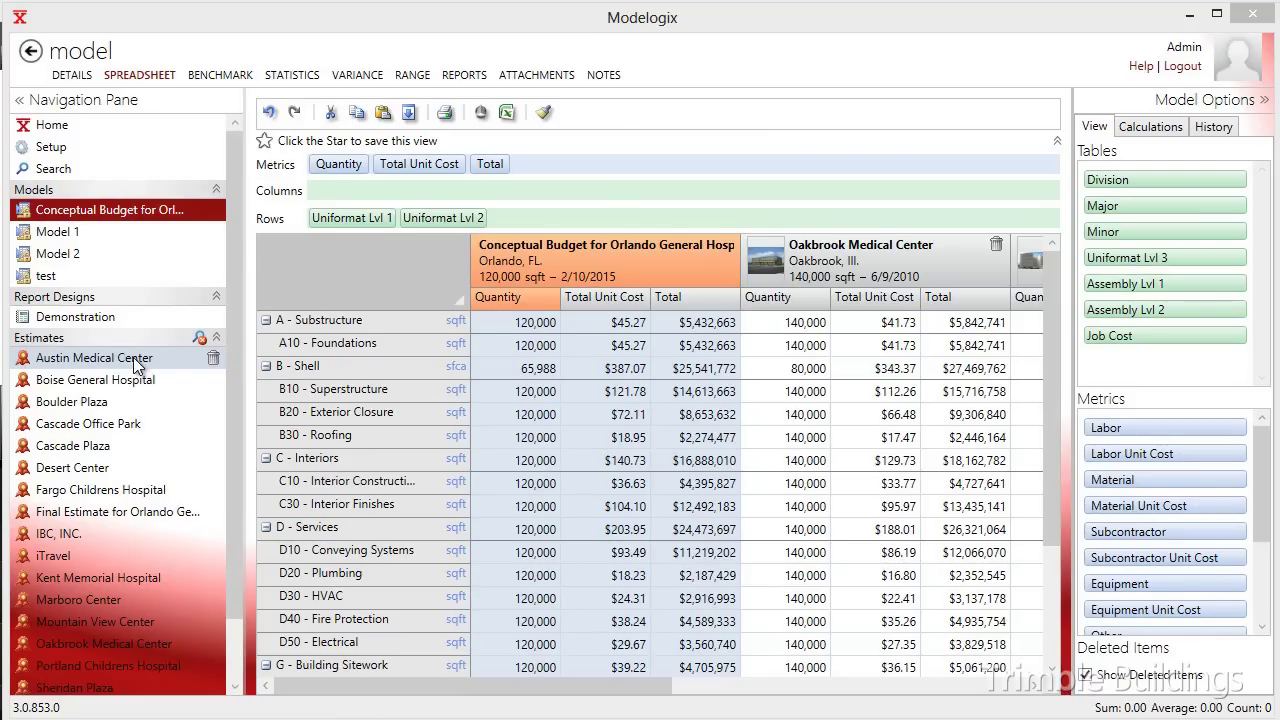
click(119, 357)
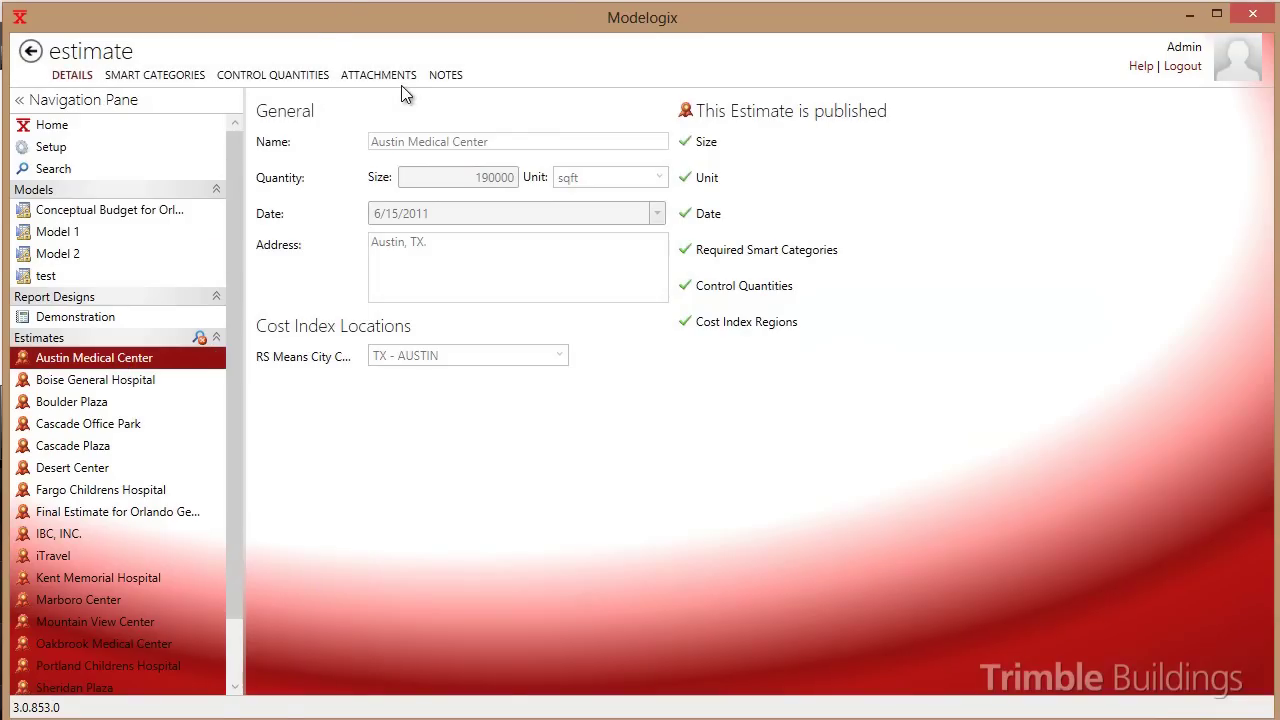
Step the attachment preview through plotplan.pdf, schedule.JPG, Soil Report.pdf and the Southdale building photo
click(391, 76)
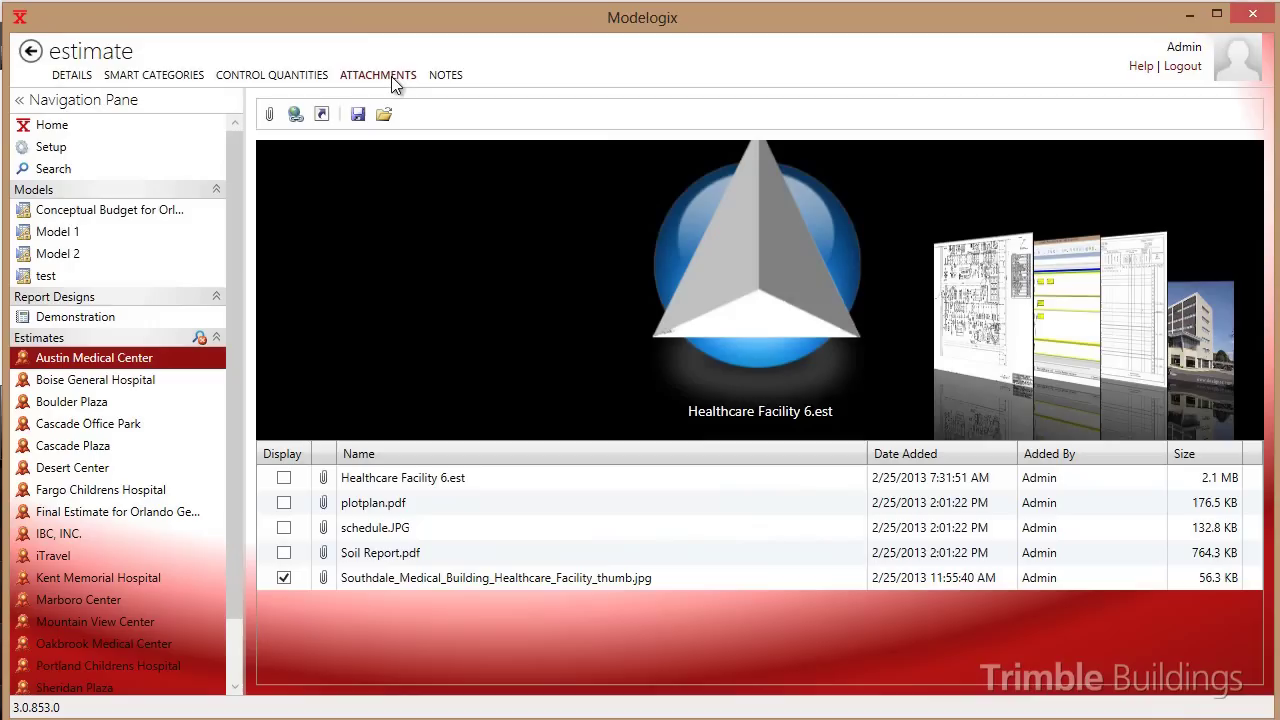
click(981, 335)
click(981, 335)
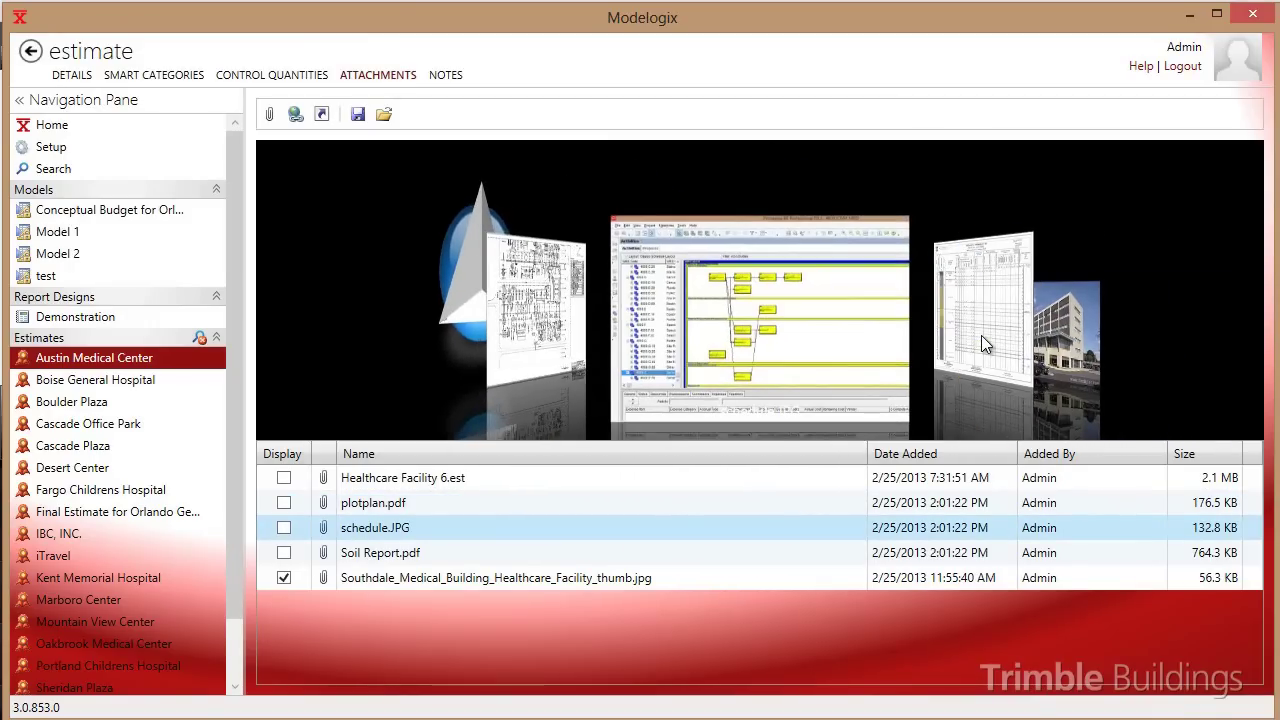
click(981, 335)
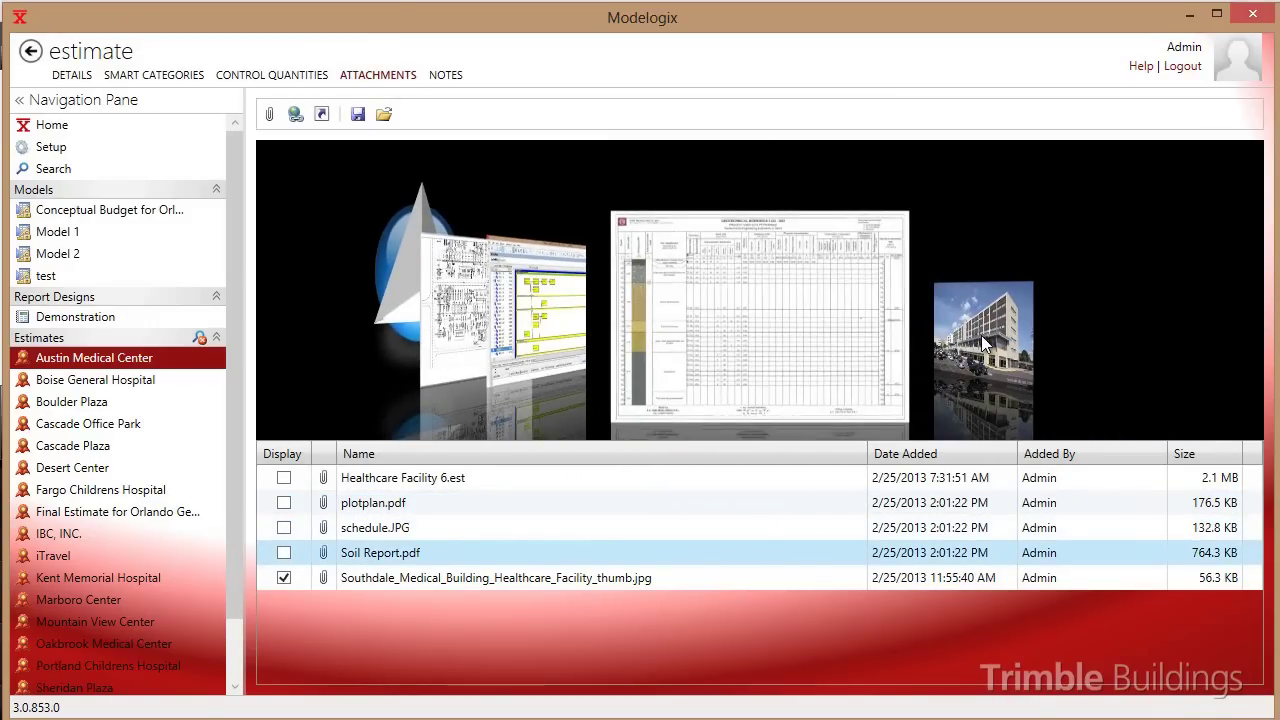
click(981, 335)
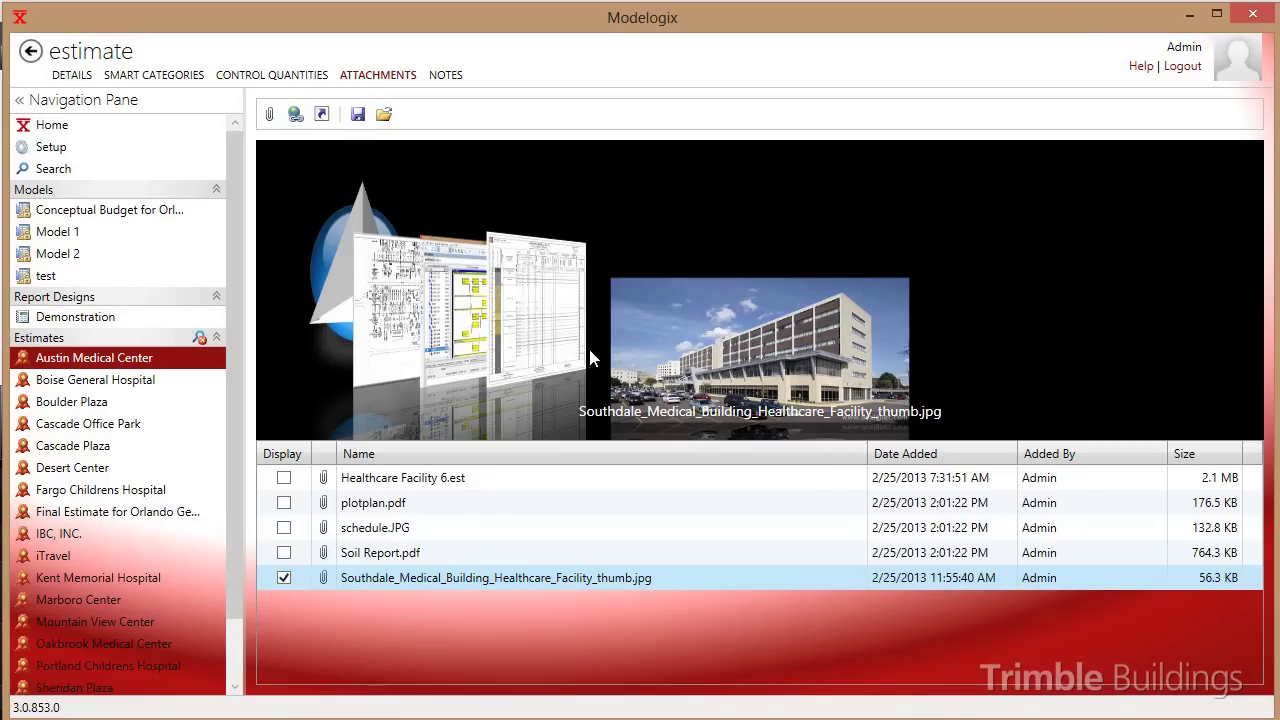
Page back through Soil Report.pdf and schedule.JPG to the plotplan.pdf preview
click(566, 330)
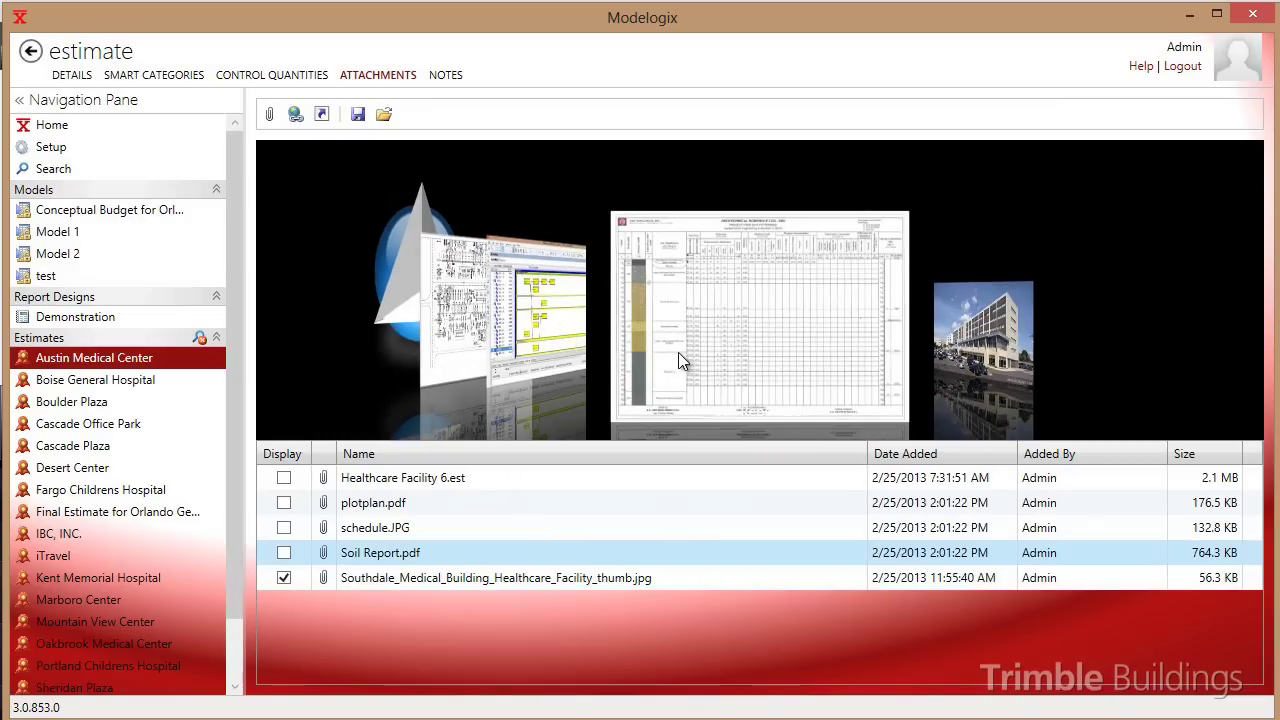
click(556, 332)
click(556, 332)
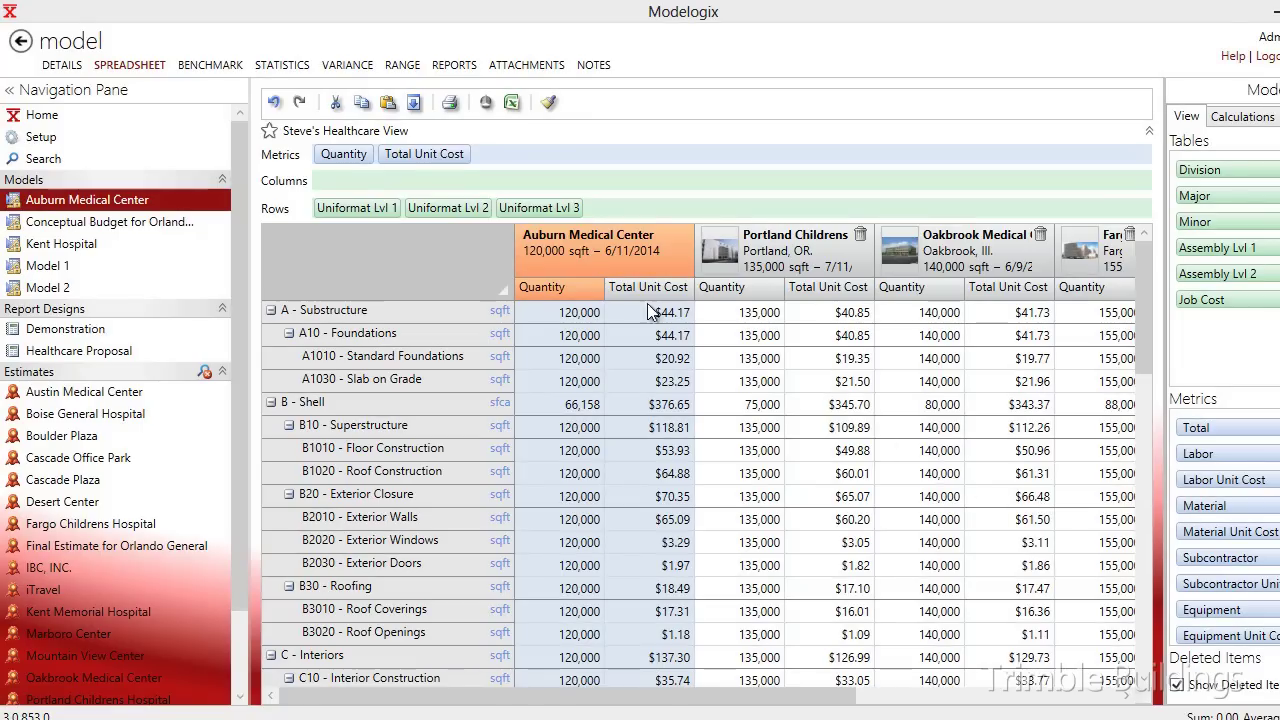
Benchmark Auburn Medical Center against Final Estimate for Orlando General (Substructure 13.9%, Shell 20.8%)
click(234, 67)
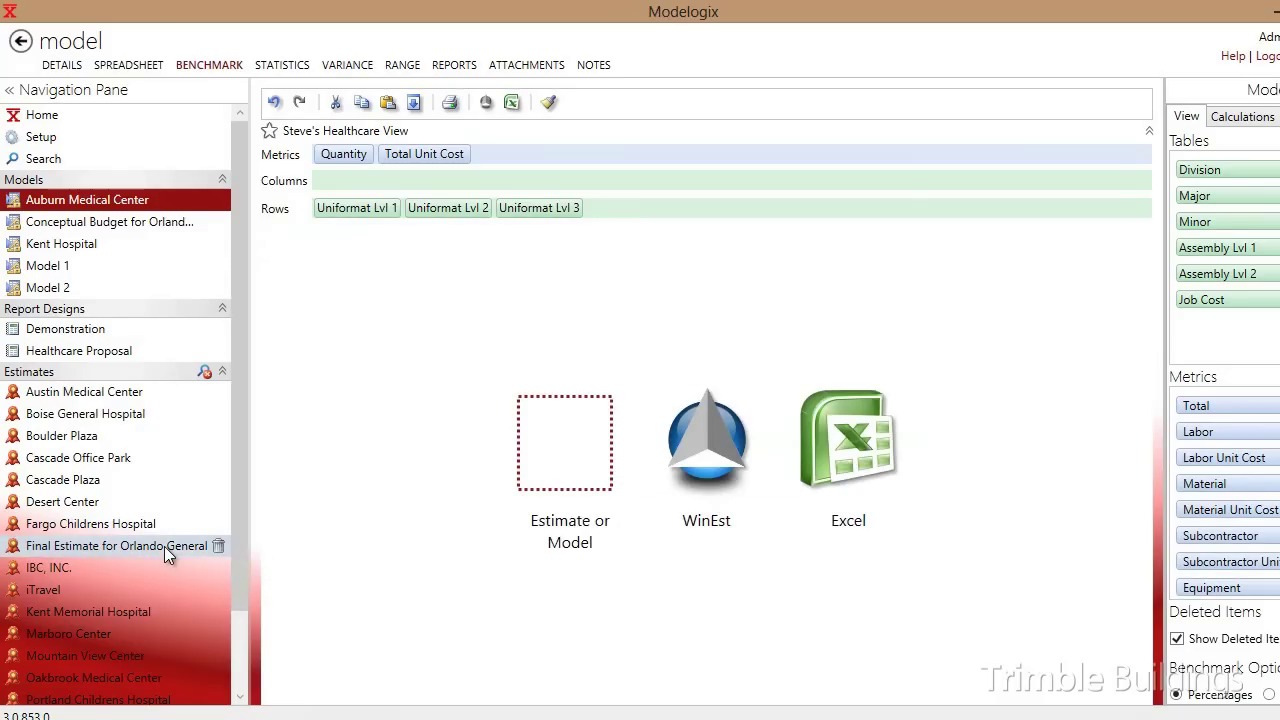
drag(164, 546, 559, 442)
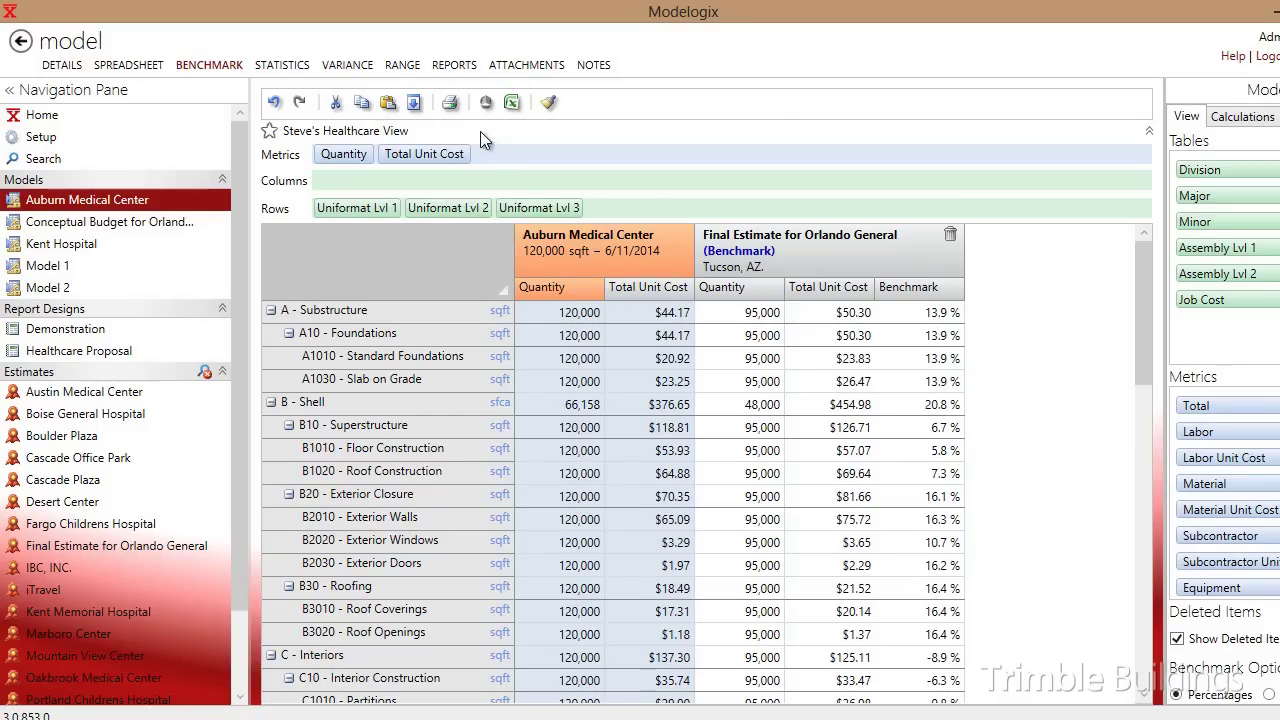
Display the range chart of unit costs by Uniformat category
click(402, 66)
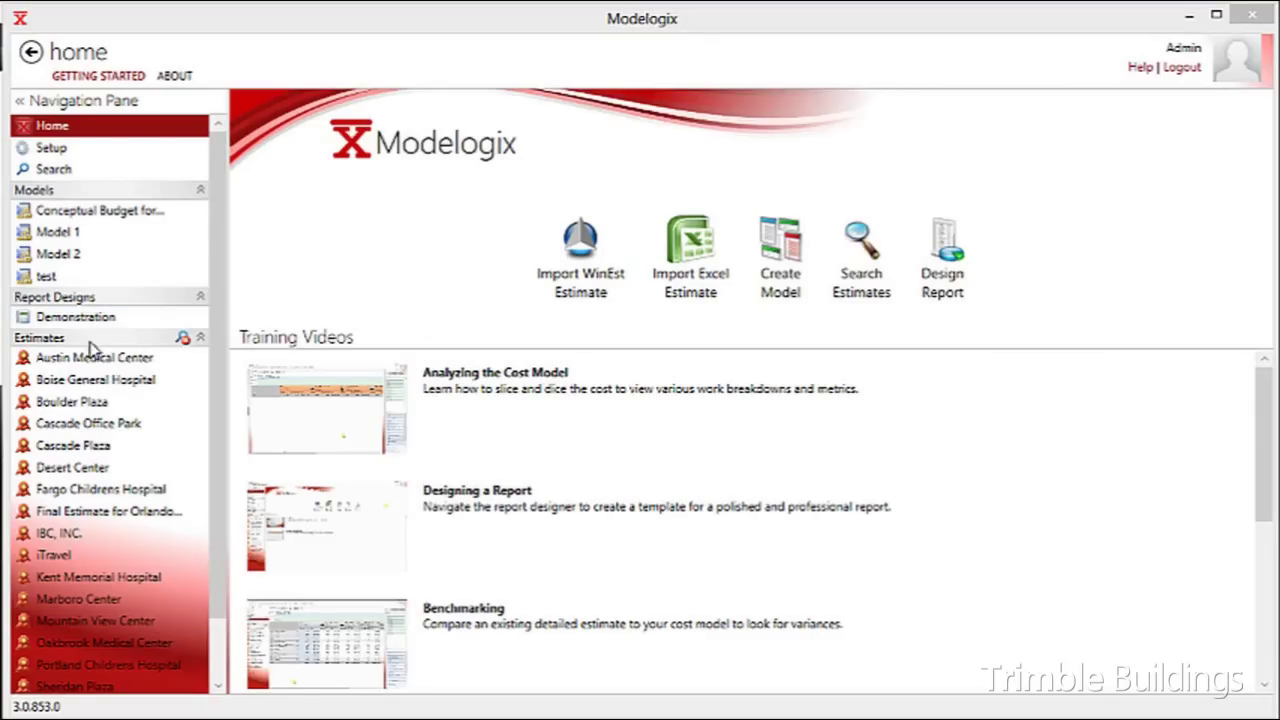
Select the Conceptual Budget for Orlando General Hospital model to preview its report
click(77, 214)
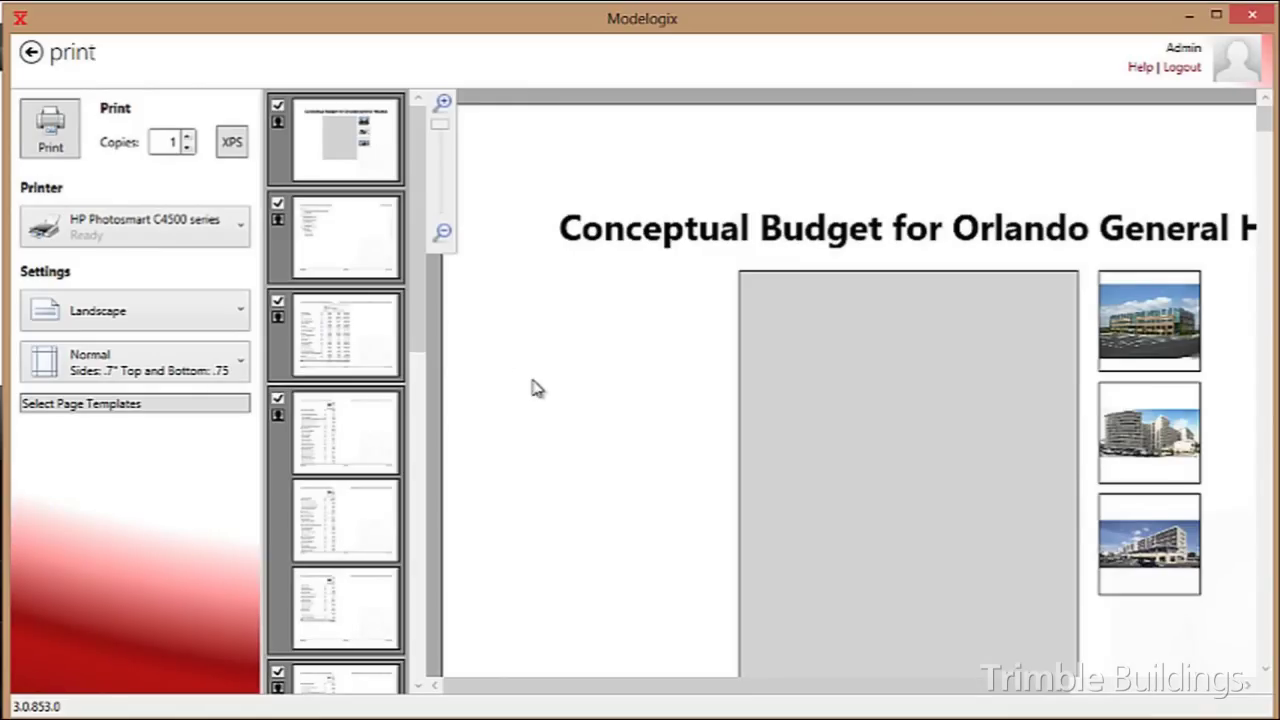
Preview the table of contents, Model Budget table and Oakbrook Medical Comparable Projects pages
click(375, 274)
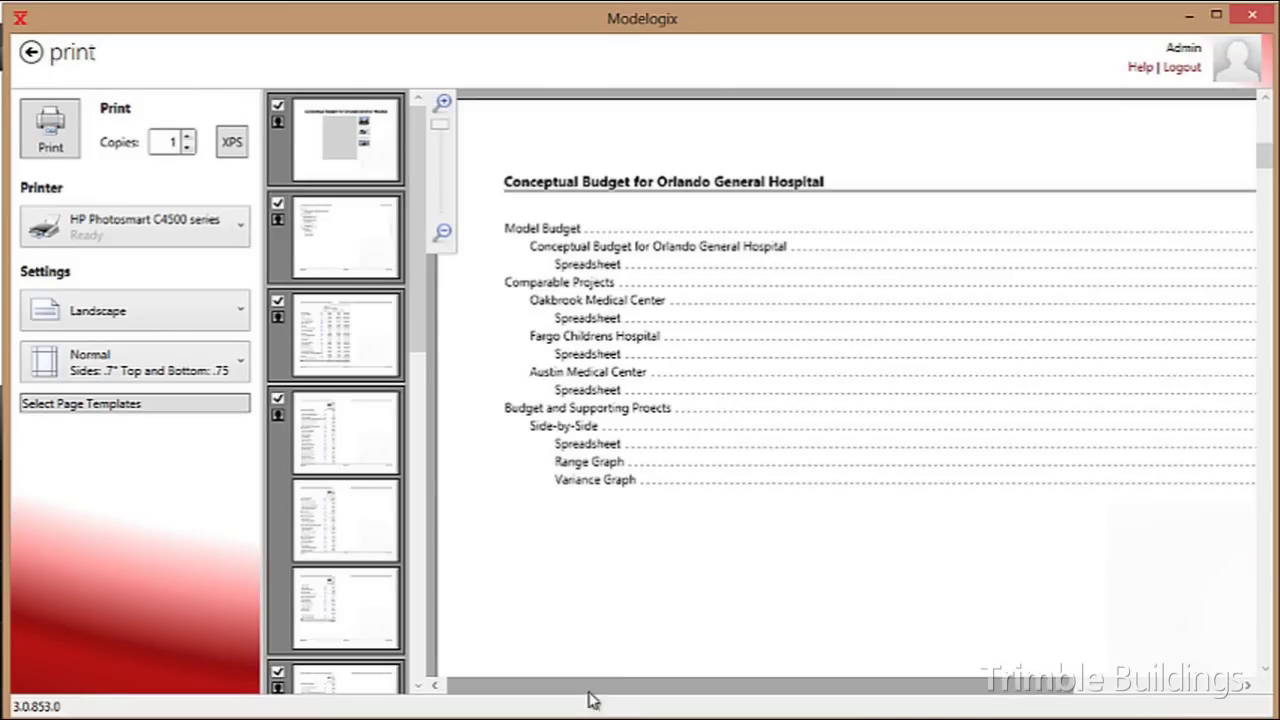
drag(607, 696, 534, 700)
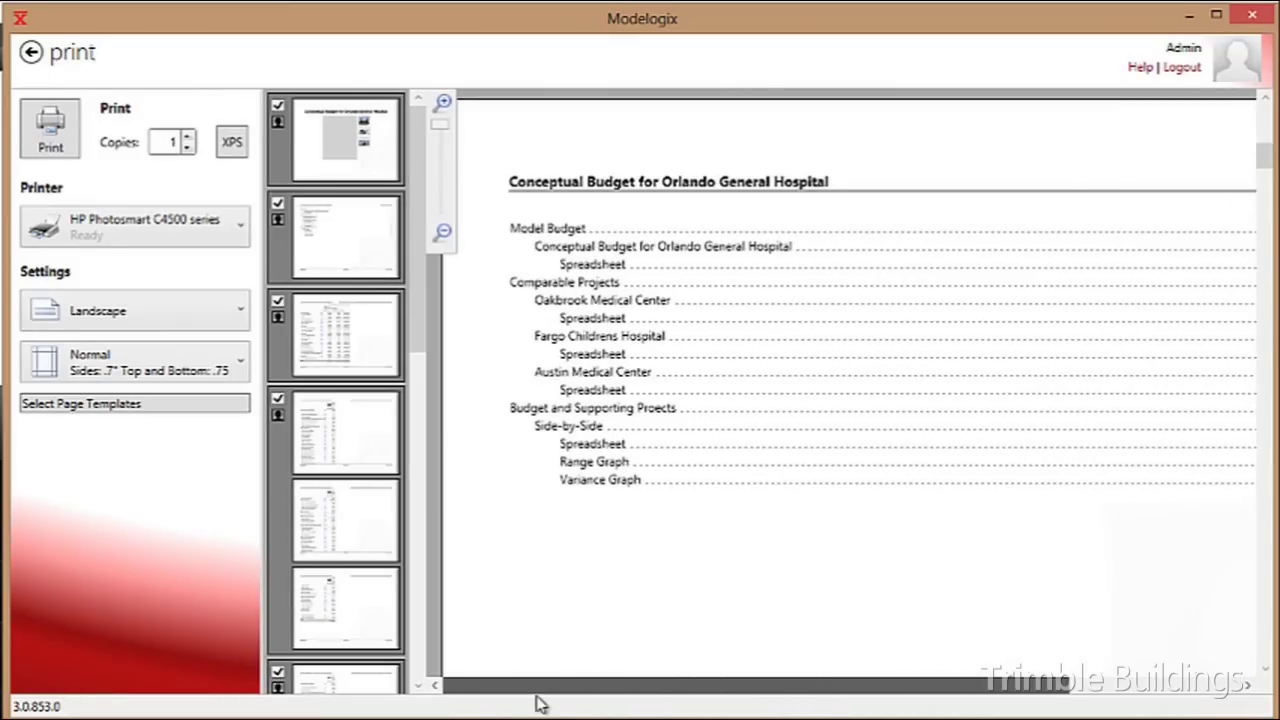
click(320, 360)
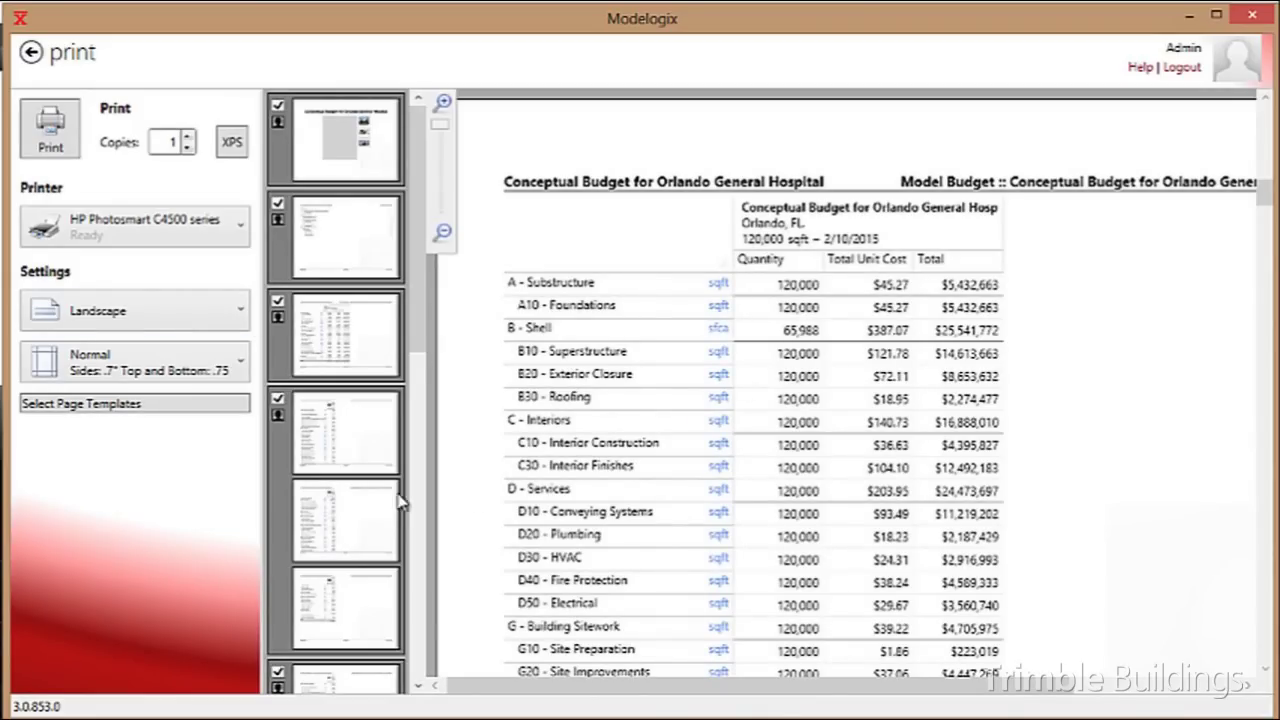
click(360, 455)
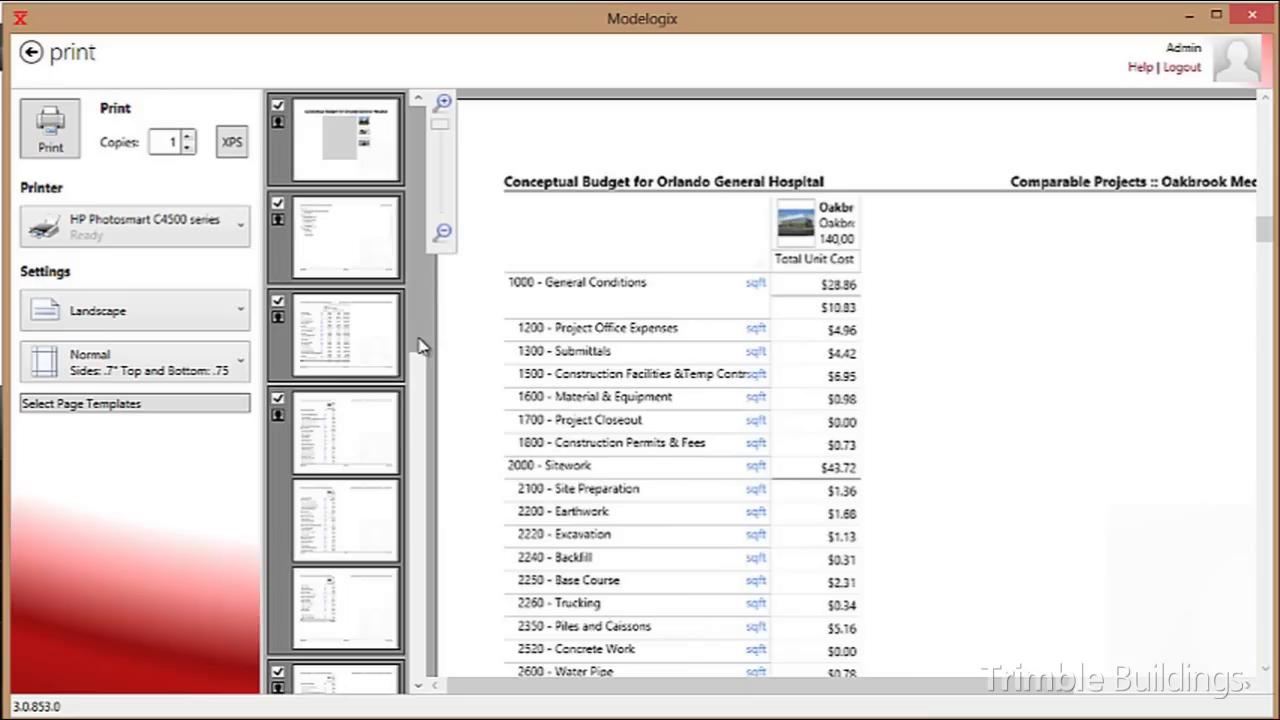
drag(420, 345, 409, 610)
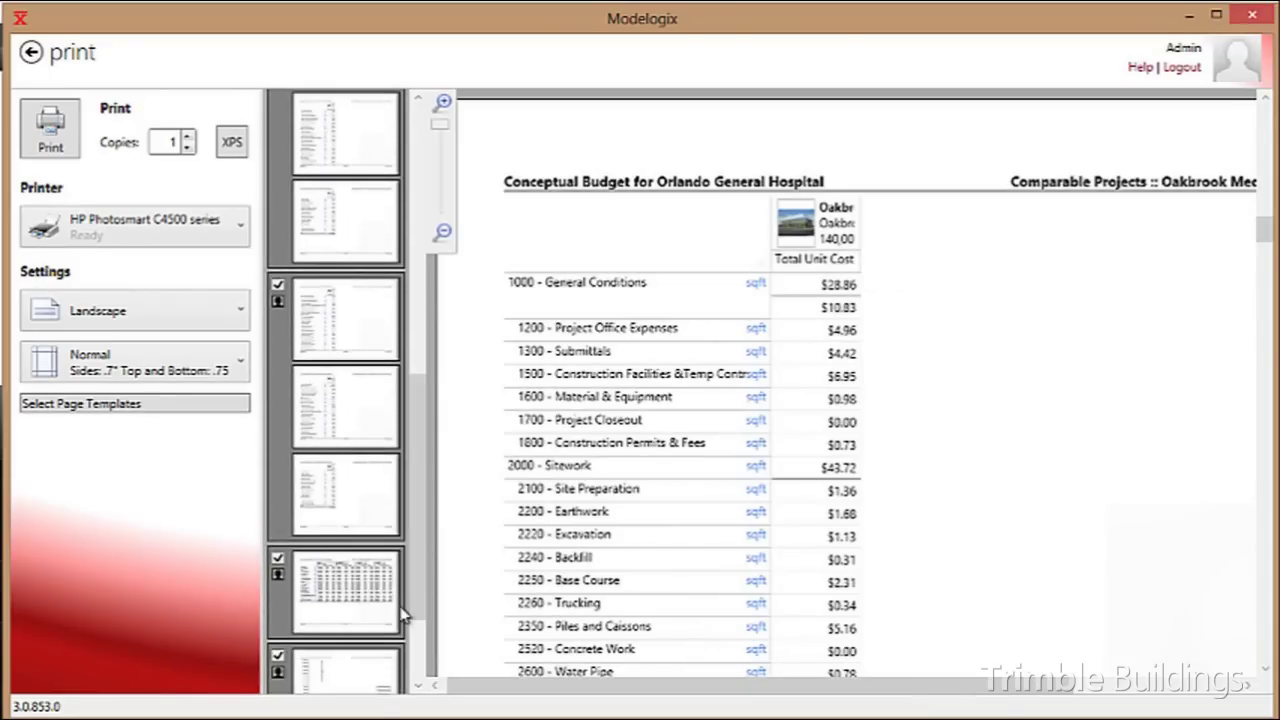
Preview the side-by-side budget table, bar chart and $200–$1,900 range graph pages
click(352, 596)
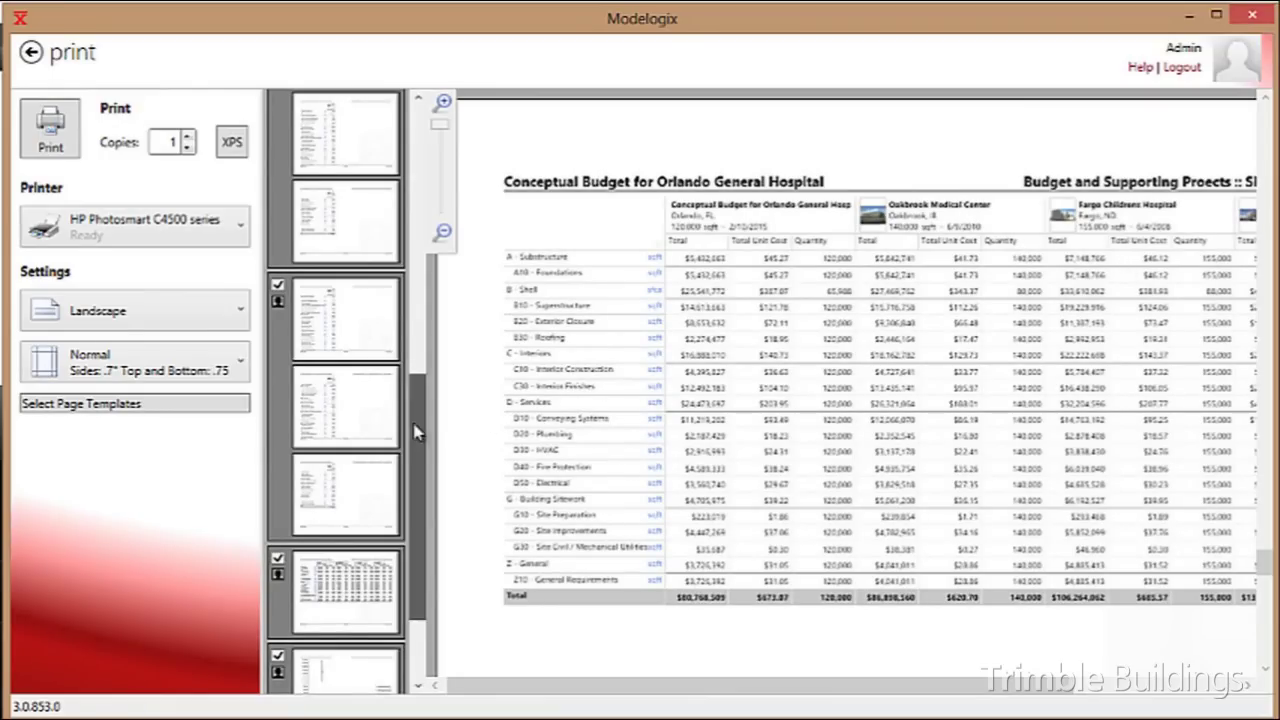
drag(414, 434, 430, 589)
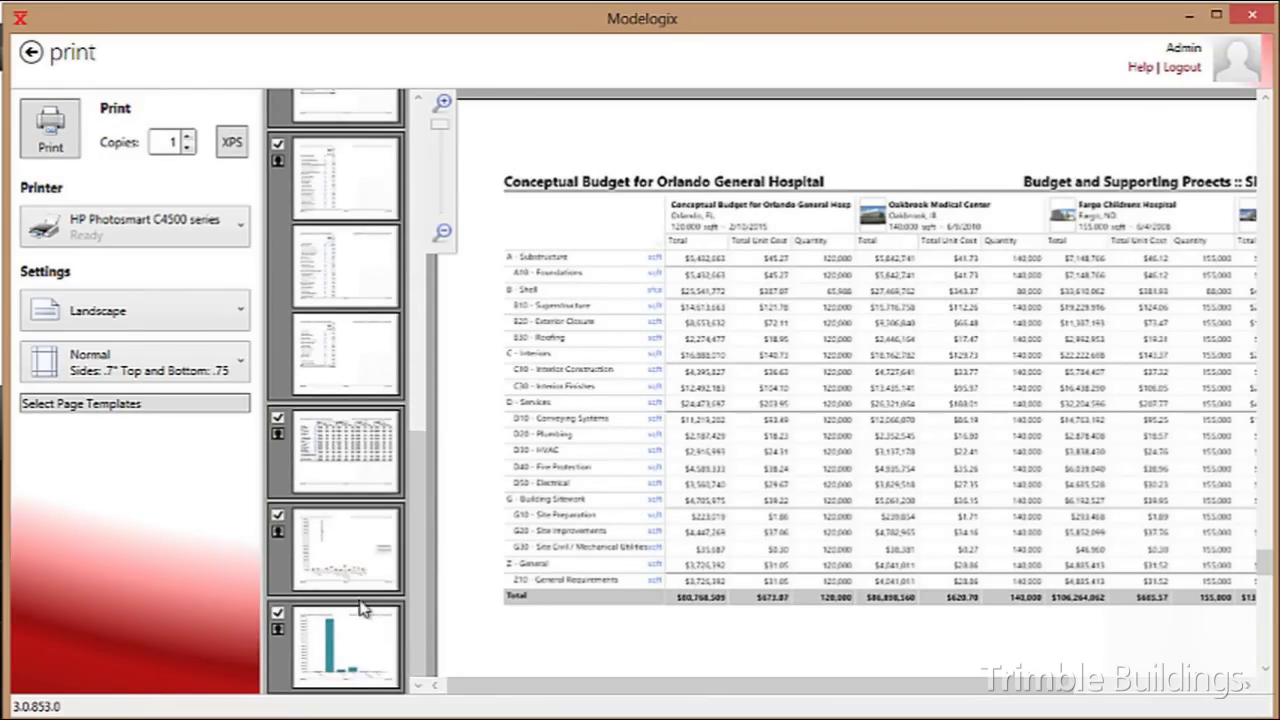
click(370, 652)
click(340, 572)
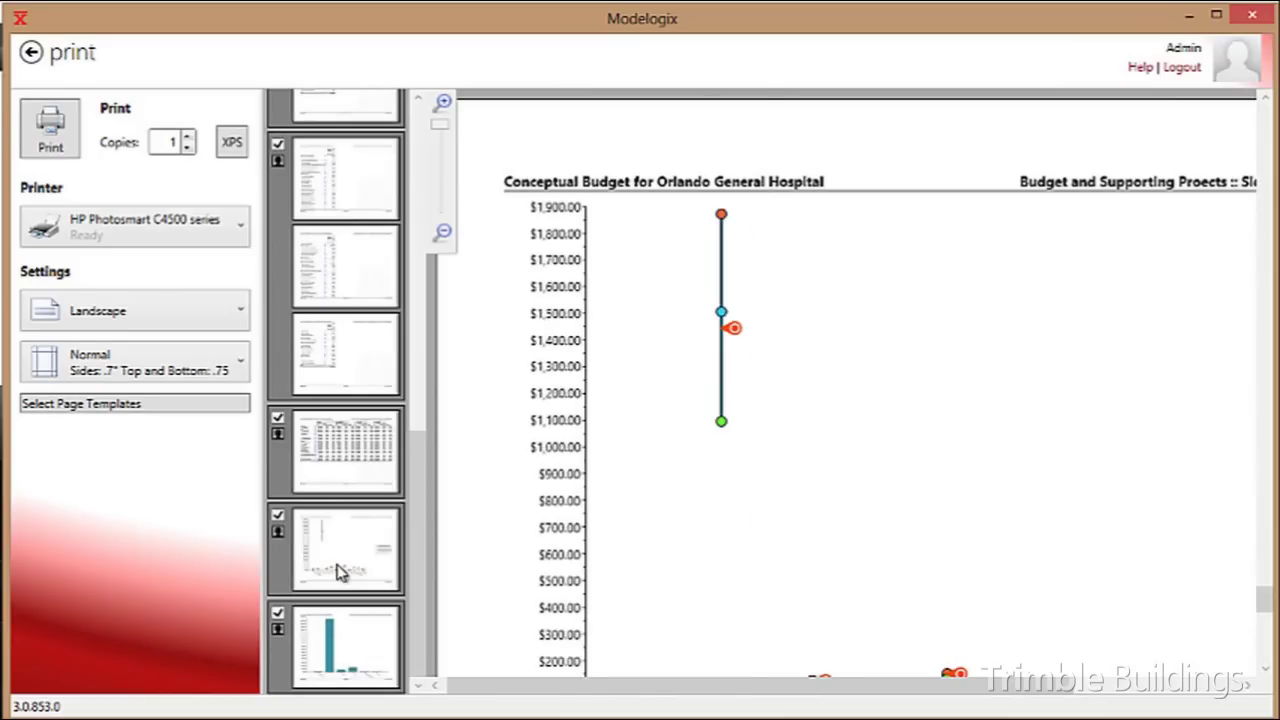